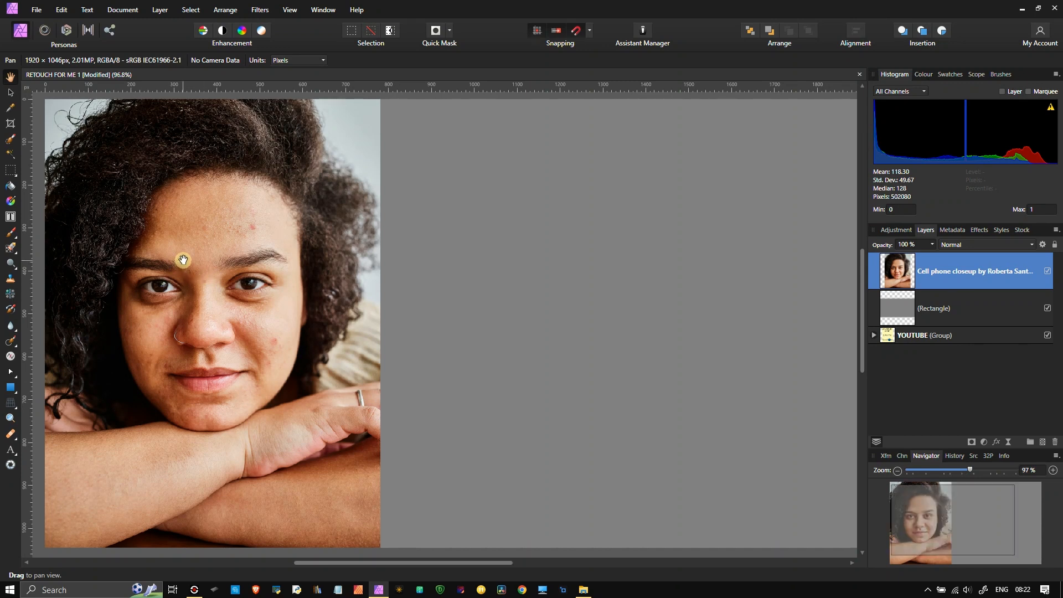
- Examine the skin blemishes on the portrait's face up close, ending on a view of the whole canvas
{"action": "scroll", "coordinate": [183, 259], "scroll_direction": "up", "scroll_amount": 4}
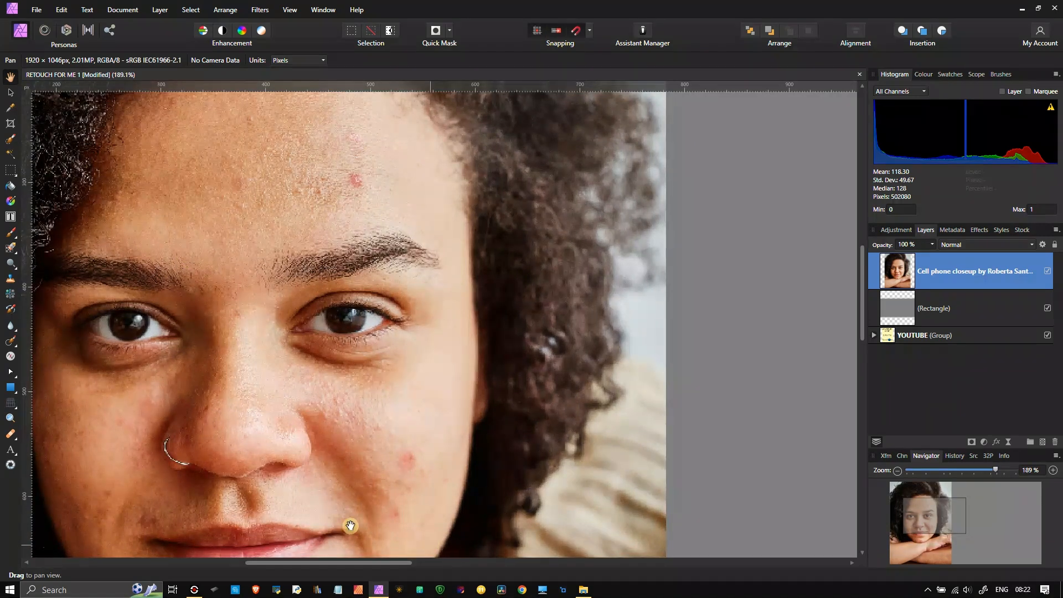
{"action": "scroll", "coordinate": [288, 374], "scroll_direction": "down", "scroll_amount": 2}
{"action": "scroll", "coordinate": [288, 380], "scroll_direction": "down", "scroll_amount": 1}
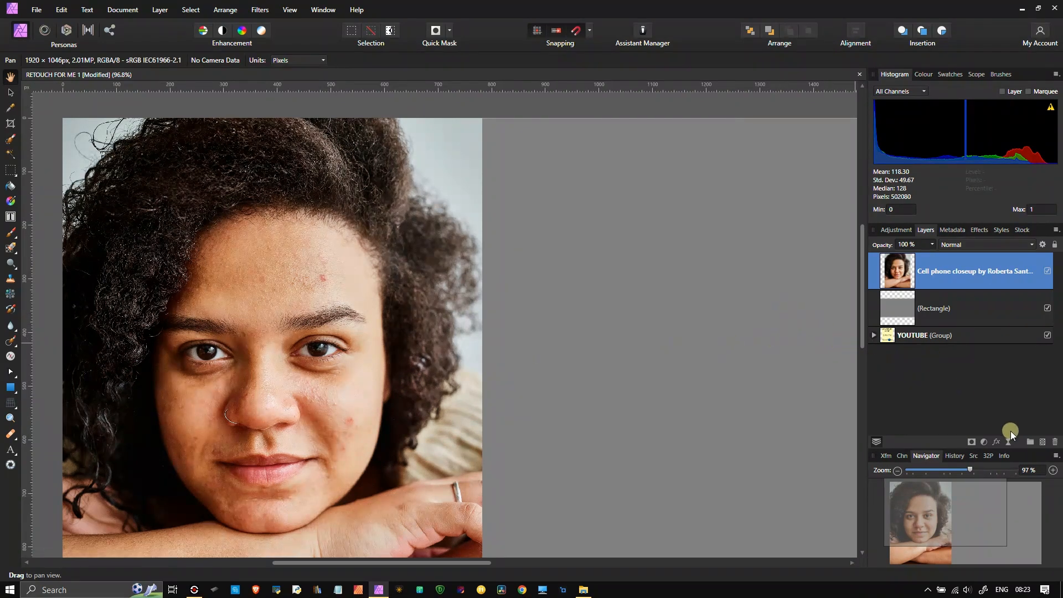
{"action": "left_click_drag", "start_coordinate": [951, 506], "coordinate": [957, 523]}
{"action": "scroll", "coordinate": [949, 518], "scroll_direction": "down", "scroll_amount": 1}
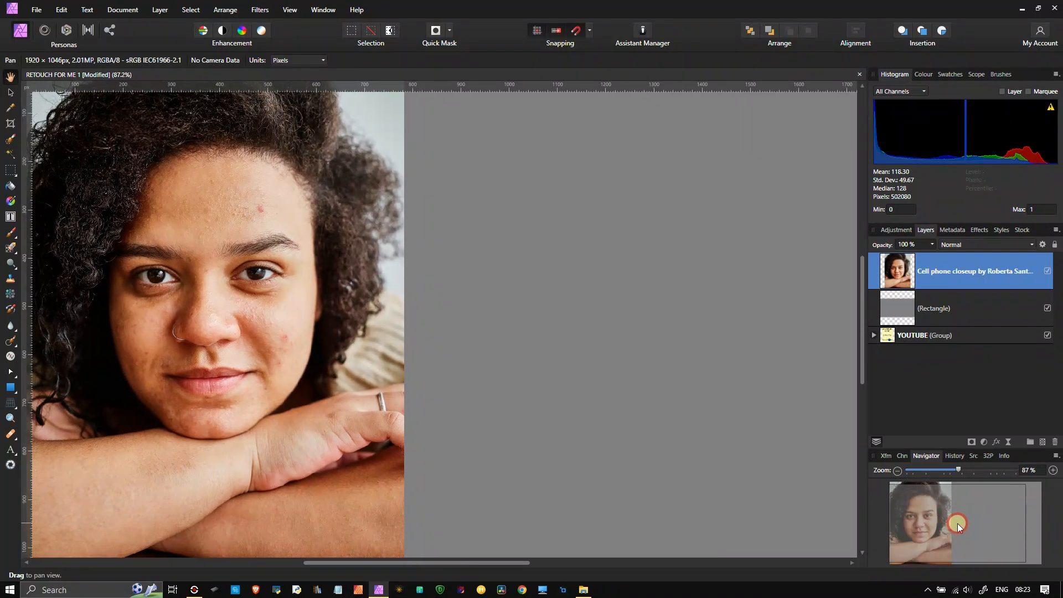
{"action": "scroll", "coordinate": [958, 524], "scroll_direction": "down", "scroll_amount": 1}
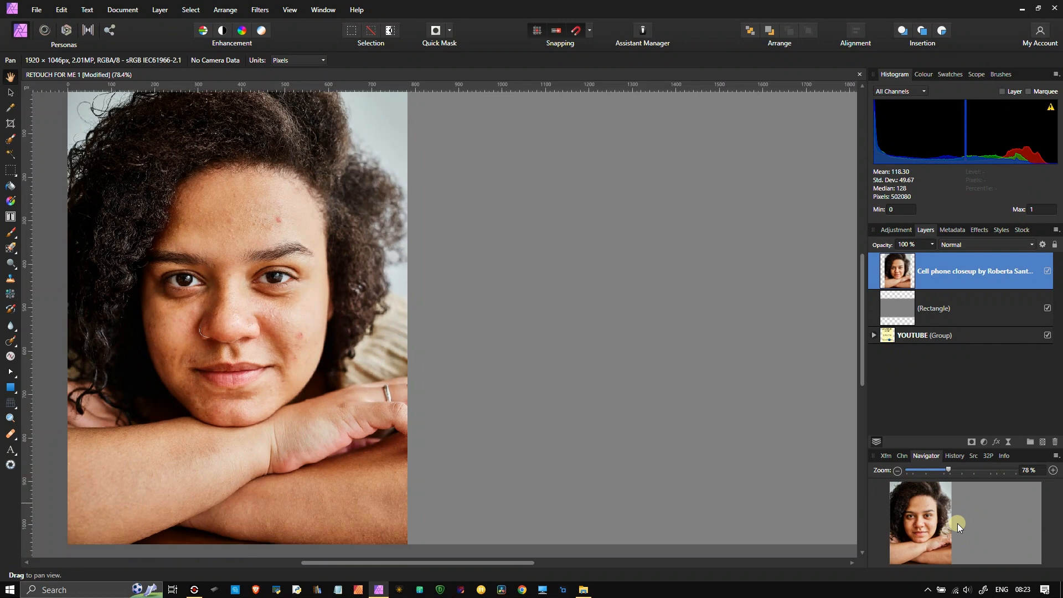
{"action": "left_click_drag", "start_coordinate": [958, 525], "coordinate": [964, 523]}
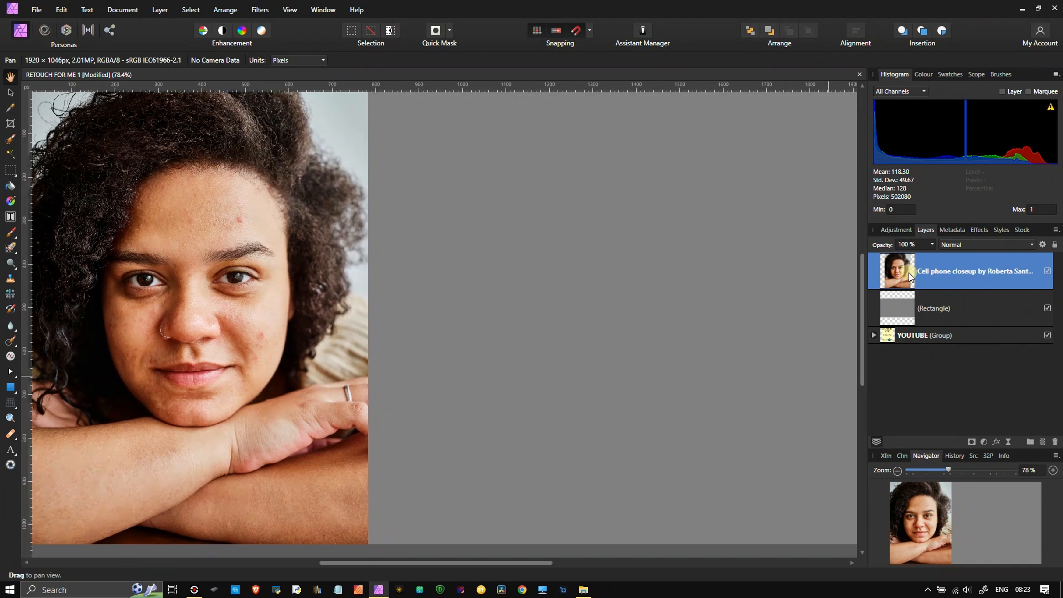
- Duplicate the portrait layer and move the copy across the empty grey area, level with the first portrait
{"action": "right_click", "coordinate": [921, 280]}
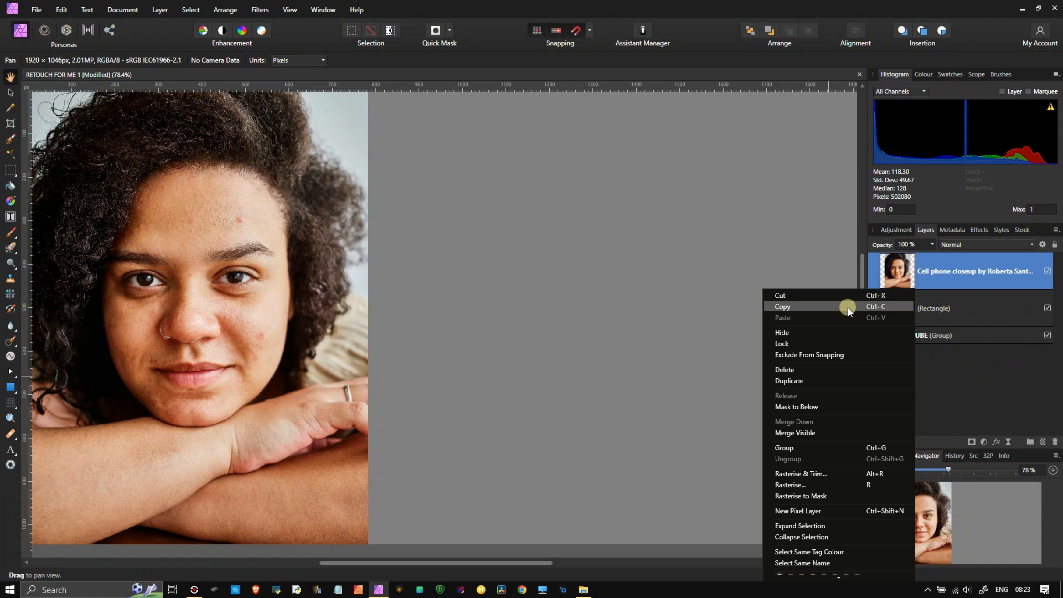
{"action": "left_click", "coordinate": [801, 380]}
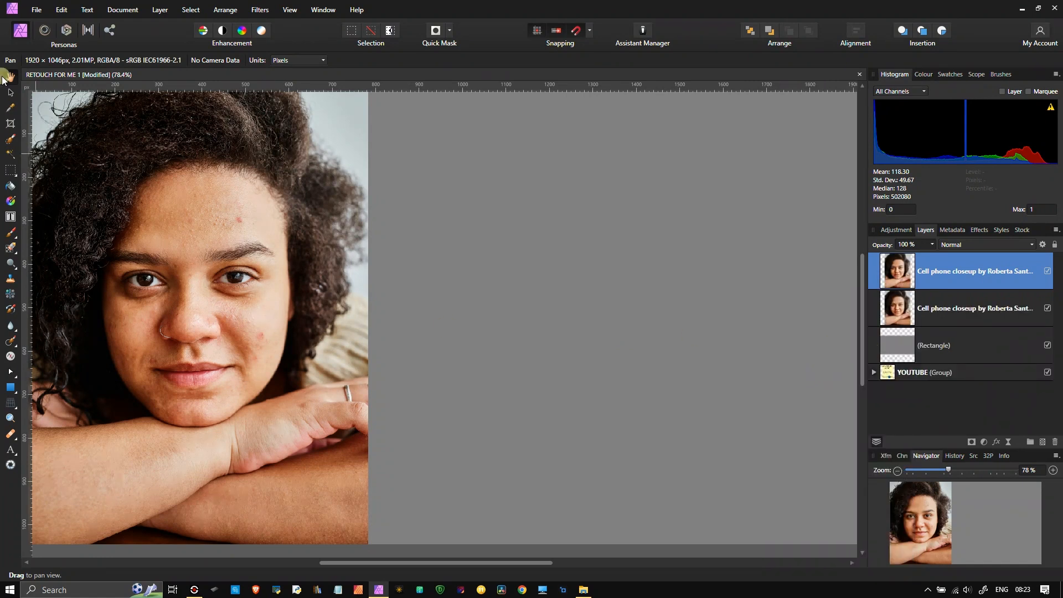
{"action": "left_click", "coordinate": [10, 92]}
{"action": "left_click_drag", "start_coordinate": [197, 305], "coordinate": [661, 300]}
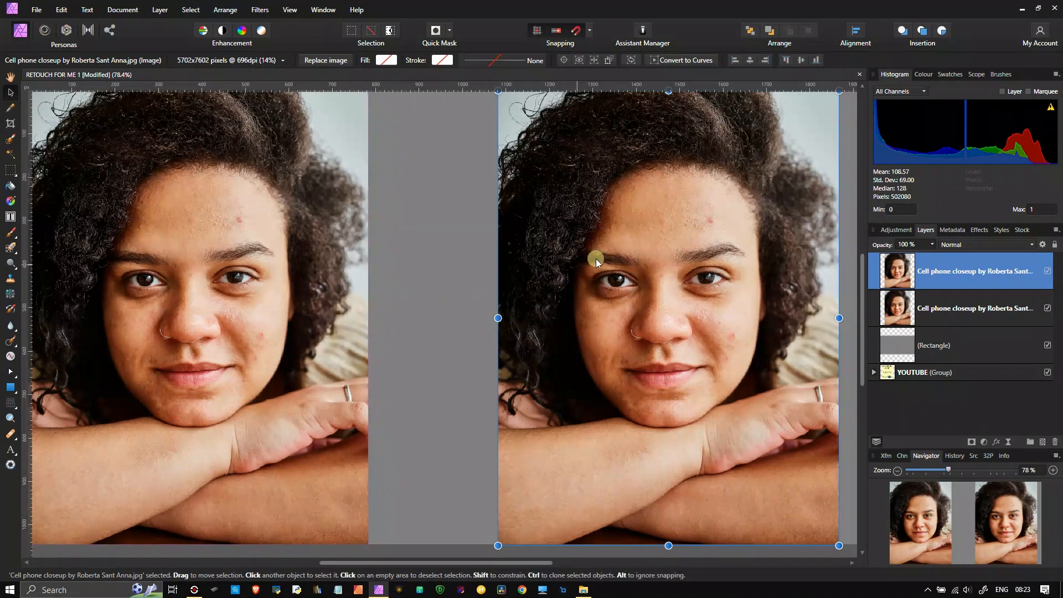
- Rename the lower of the two portrait layers as ORIGINAL
{"action": "left_click", "coordinate": [948, 312]}
{"action": "left_click", "coordinate": [948, 310]}
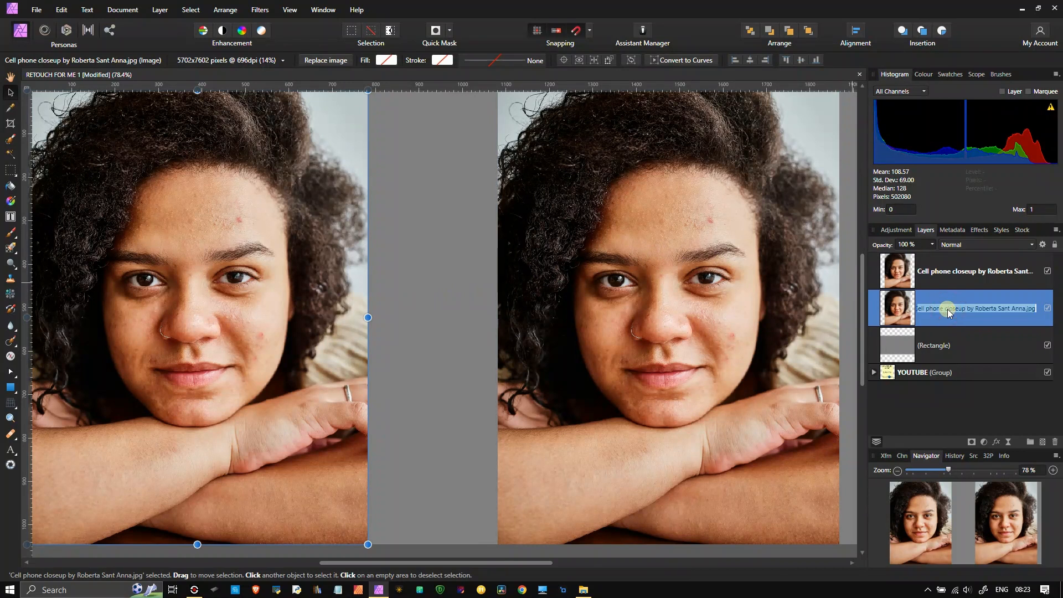
{"action": "type", "text": "O"}
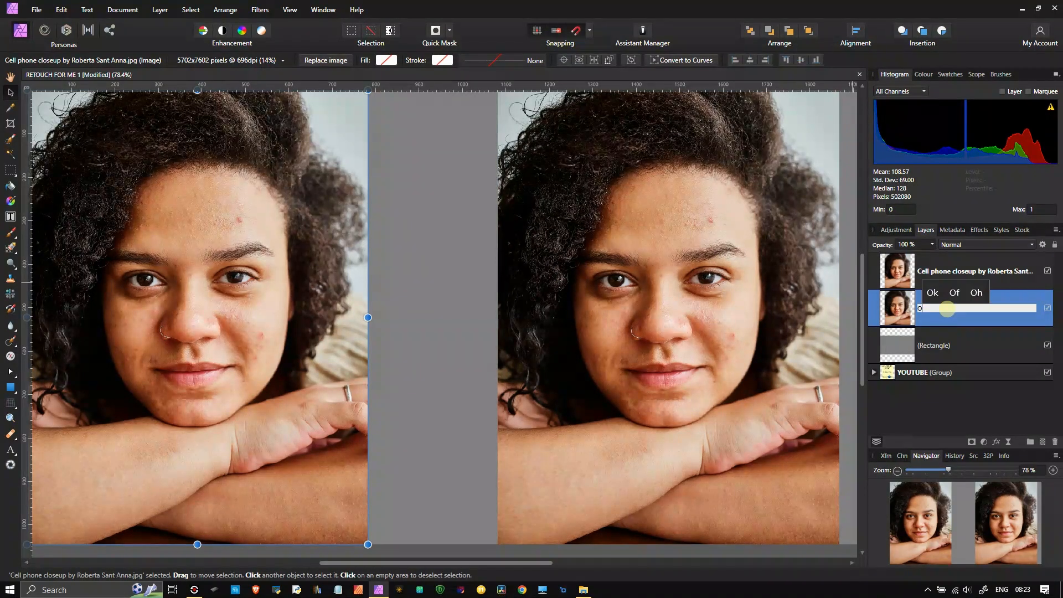
{"action": "type", "text": "RIGINA"}
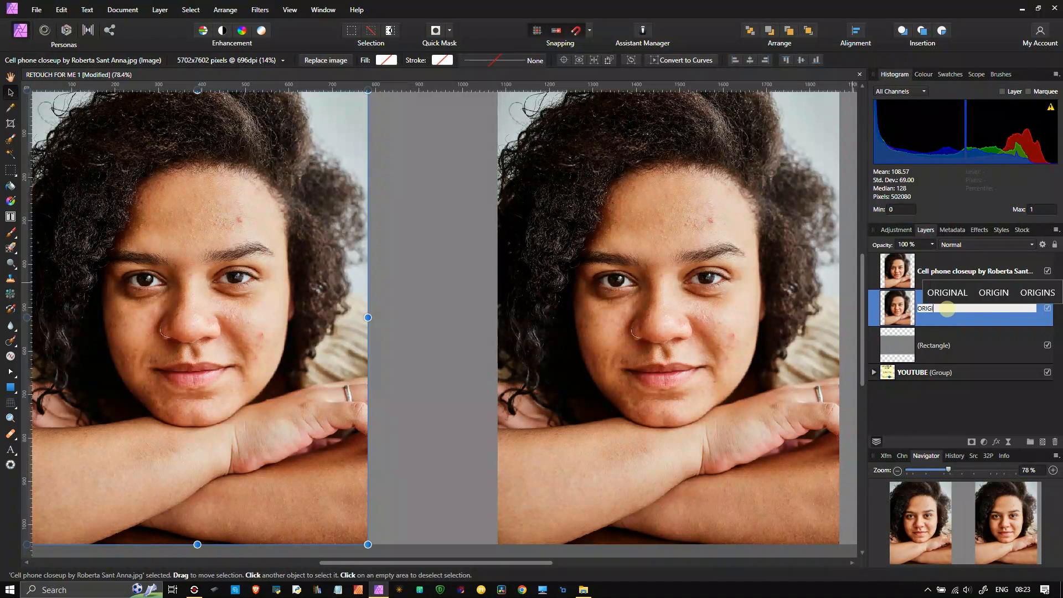
{"action": "type", "text": "L"}
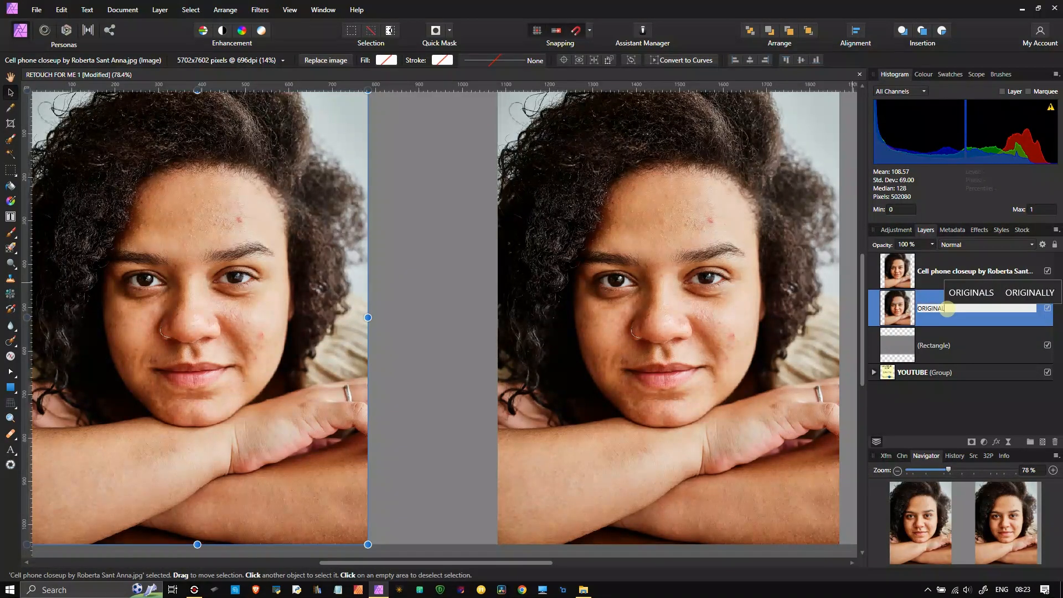
{"action": "key", "text": "Return"}
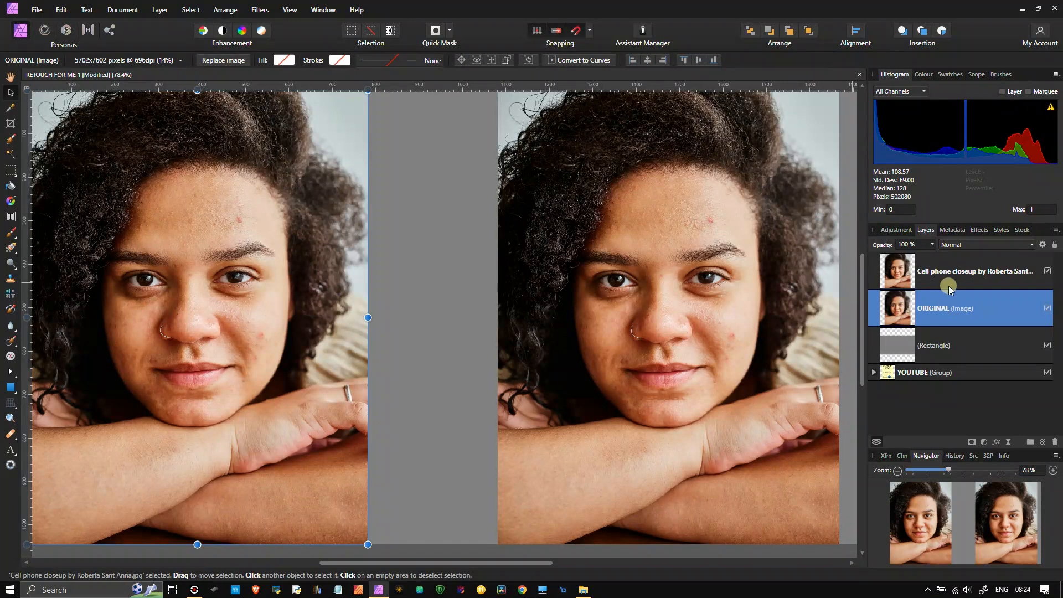
- Rename the upper portrait layer as RETOUCH4ME
{"action": "double_click", "coordinate": [957, 271]}
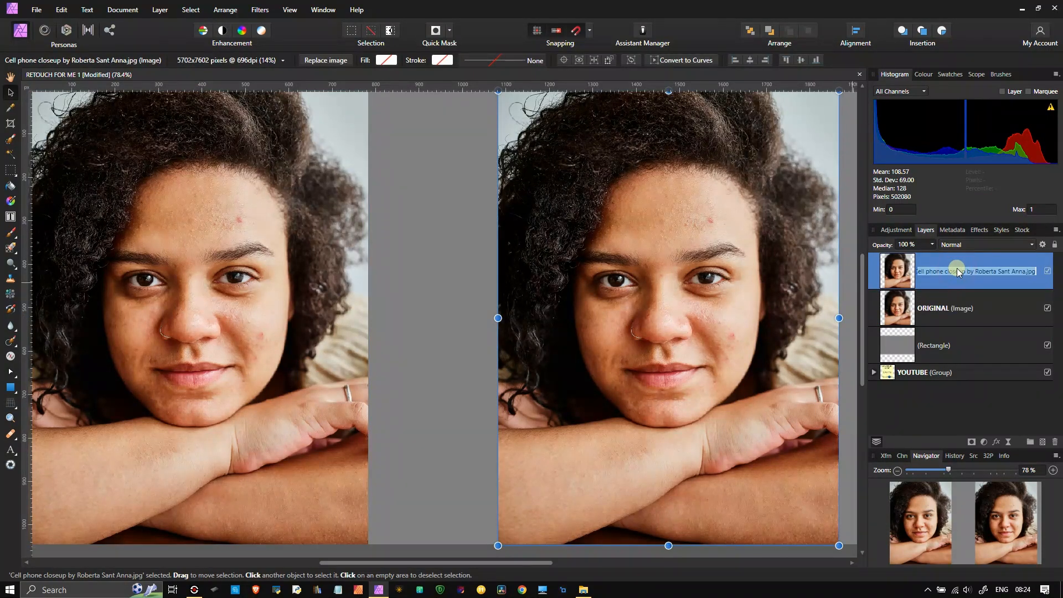
{"action": "type", "text": "RETOUCH4"}
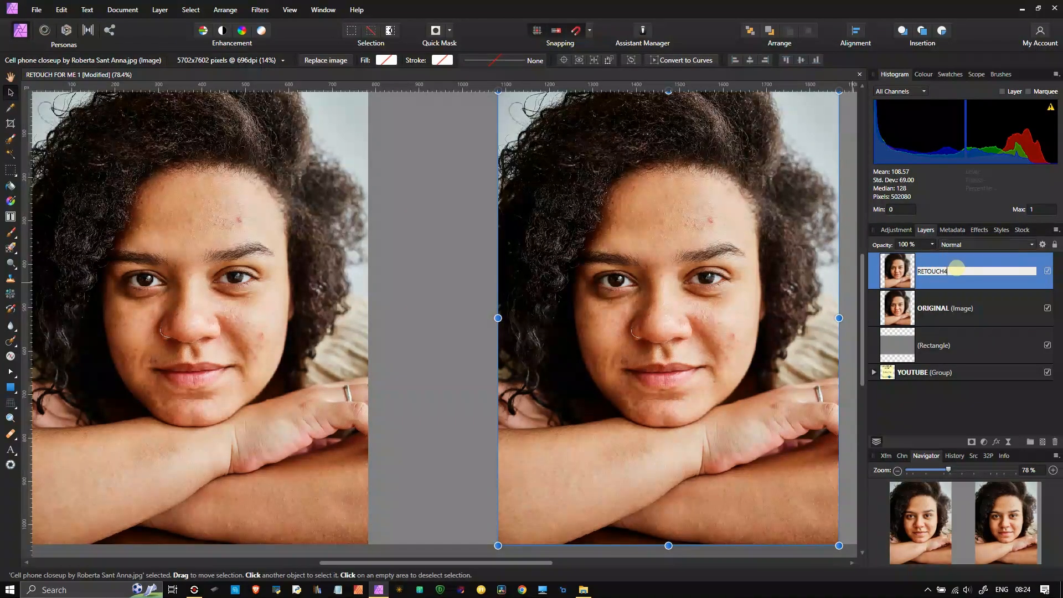
{"action": "type", "text": "ME"}
{"action": "key", "text": "Return"}
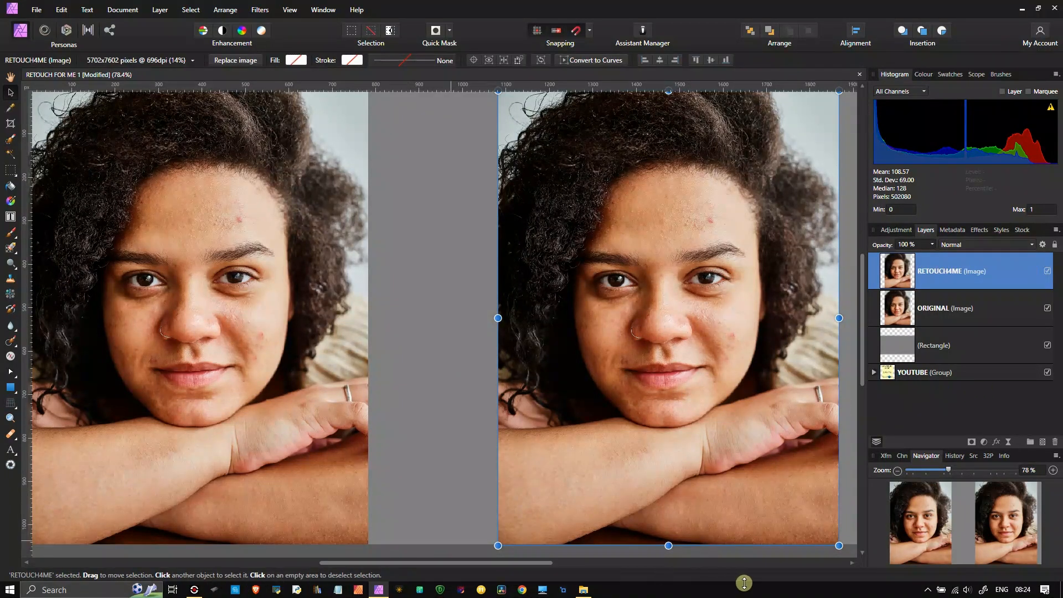
{"action": "left_click", "coordinate": [193, 591]}
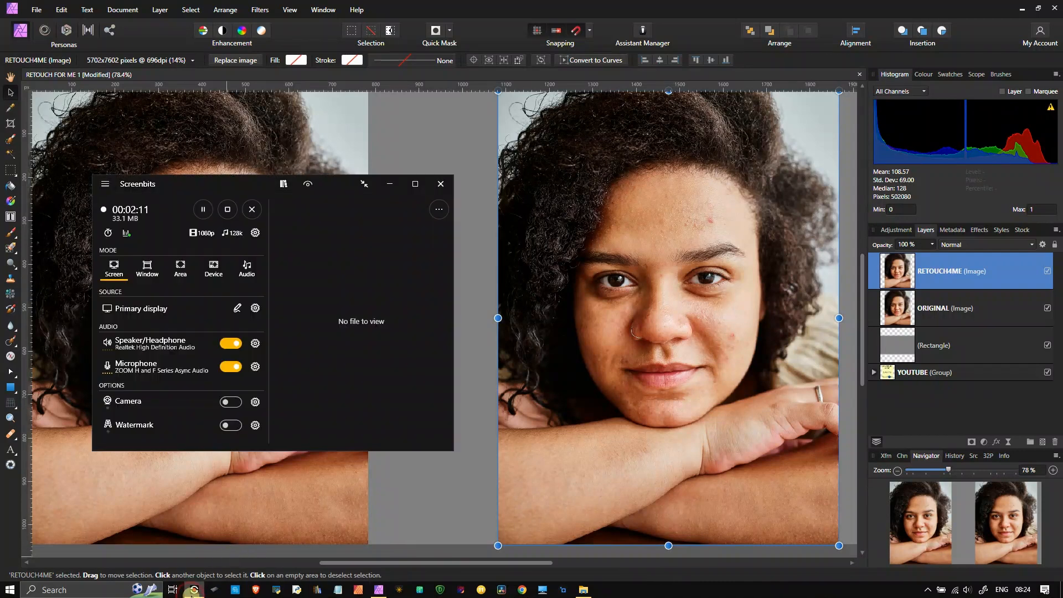
{"action": "left_click", "coordinate": [193, 591]}
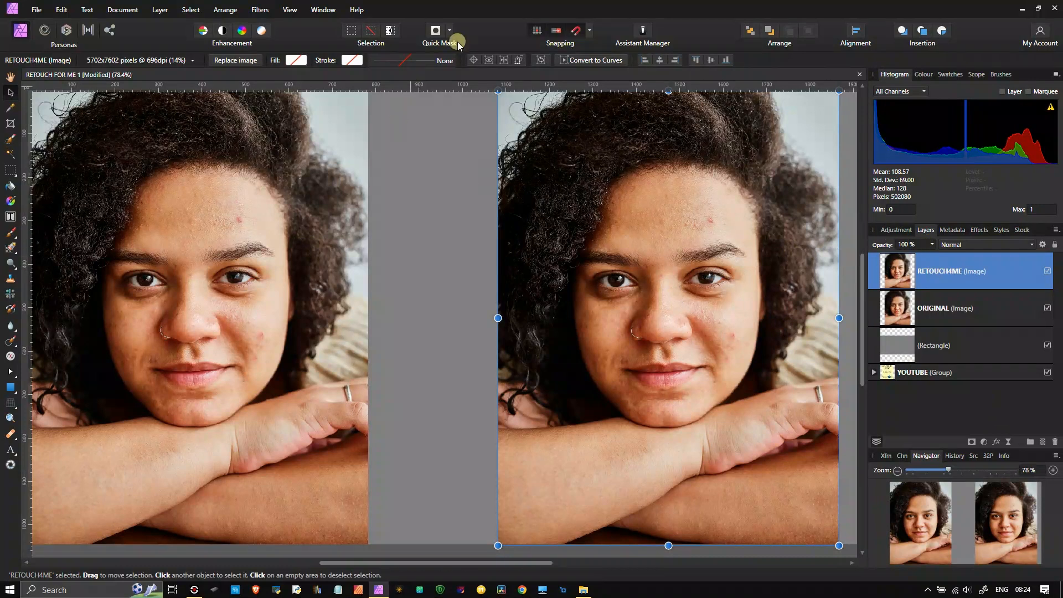
{"action": "left_click", "coordinate": [256, 10]}
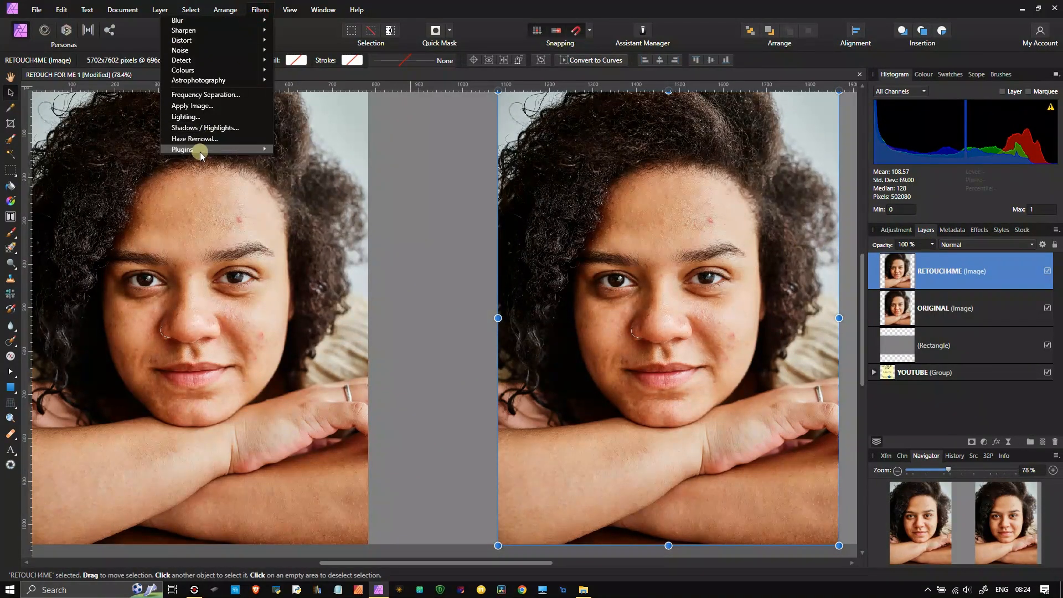
{"action": "mouse_move", "coordinate": [199, 152]}
{"action": "mouse_move", "coordinate": [131, 151]}
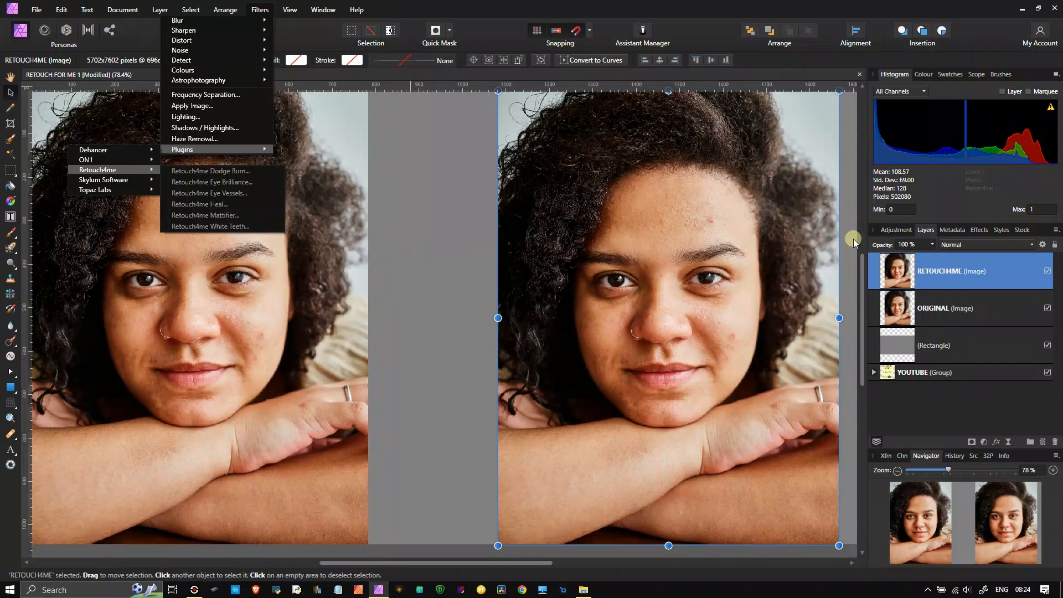
- Rasterise the RETOUCH4ME image layer
{"action": "left_click", "coordinate": [899, 271]}
{"action": "right_click", "coordinate": [898, 274]}
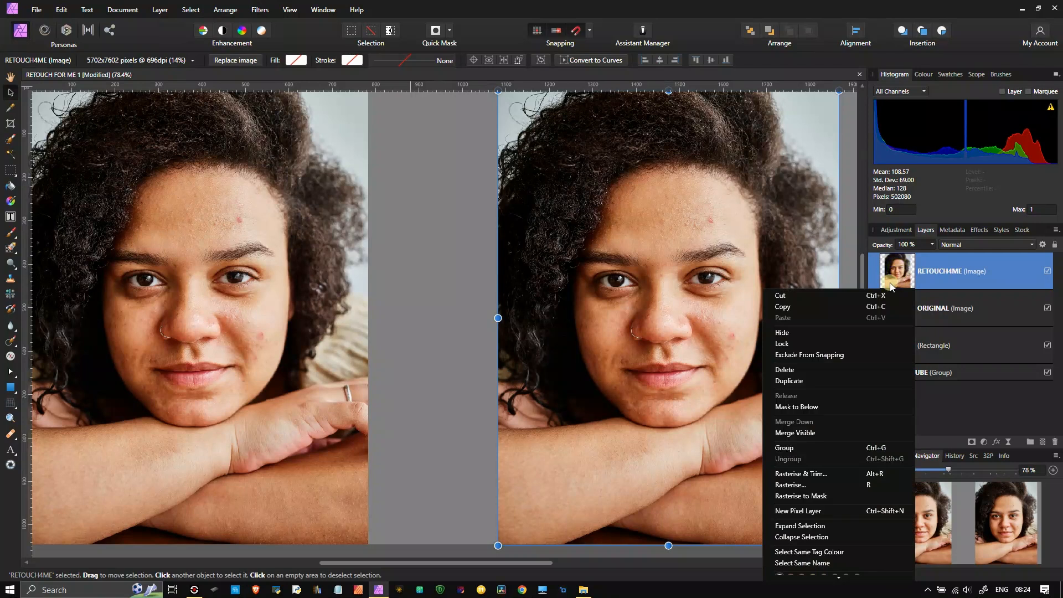
{"action": "left_click", "coordinate": [803, 485]}
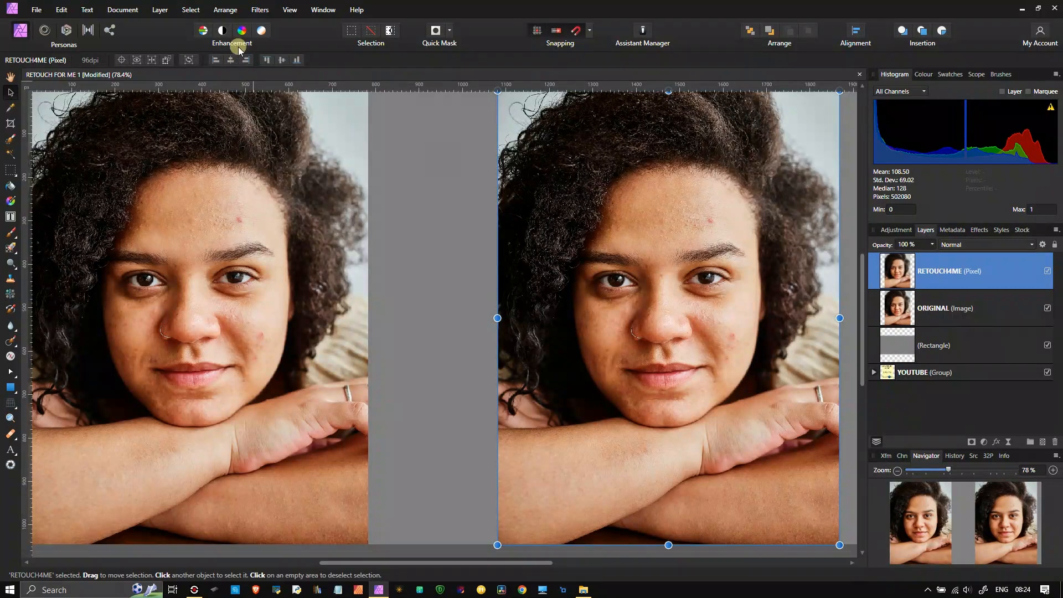
- Open the Retouch4me Heal plugin for the RETOUCH4ME layer and maximise its window
{"action": "left_click", "coordinate": [259, 9]}
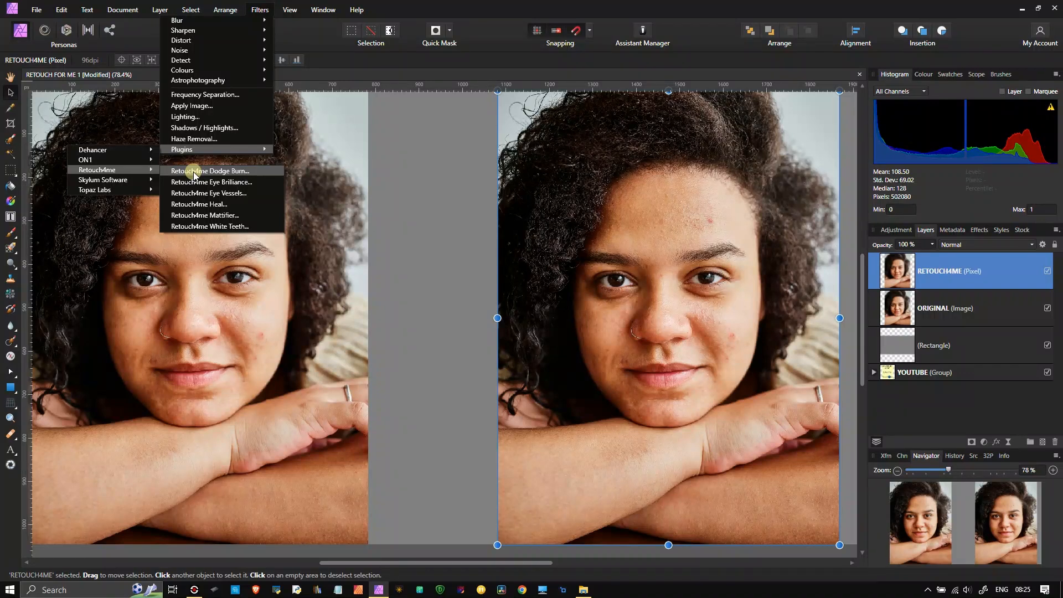
{"action": "left_click", "coordinate": [199, 204]}
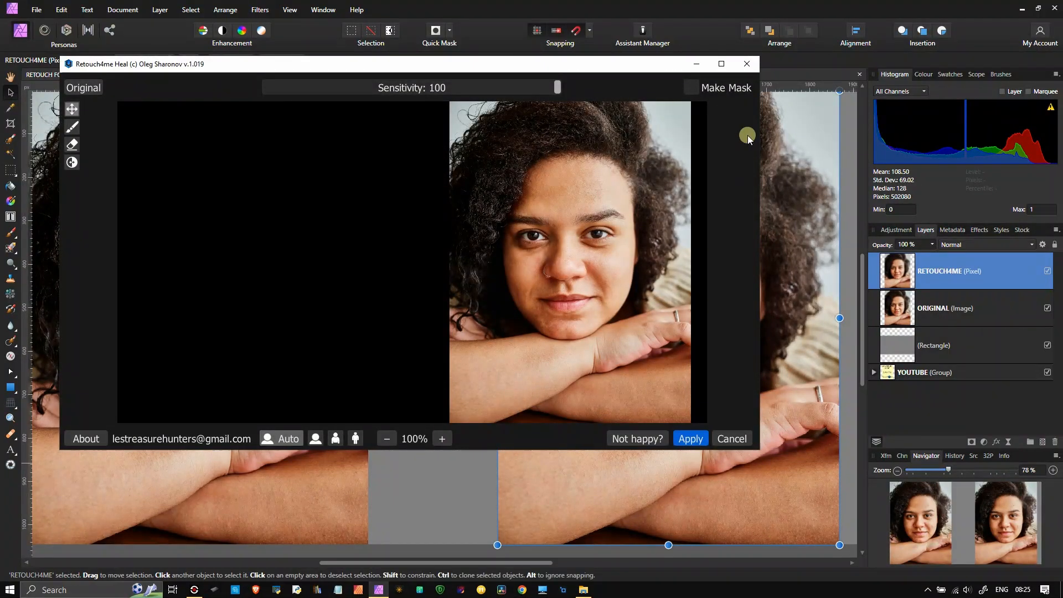
{"action": "left_click", "coordinate": [720, 64]}
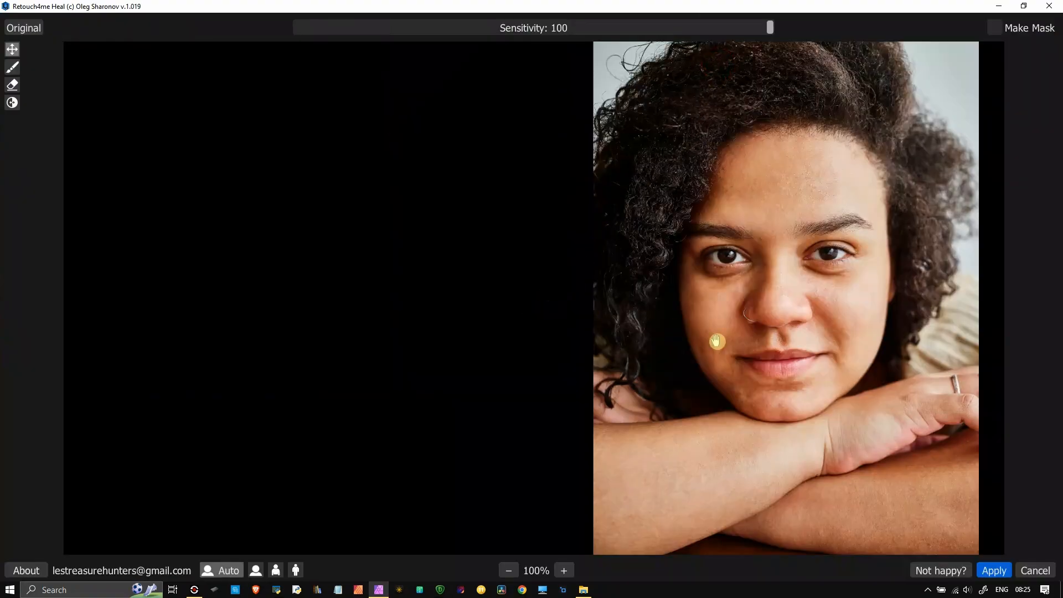
- Examine the healed face up close and compare it repeatedly with the original image
{"action": "scroll", "coordinate": [830, 225], "scroll_direction": "up", "scroll_amount": 2}
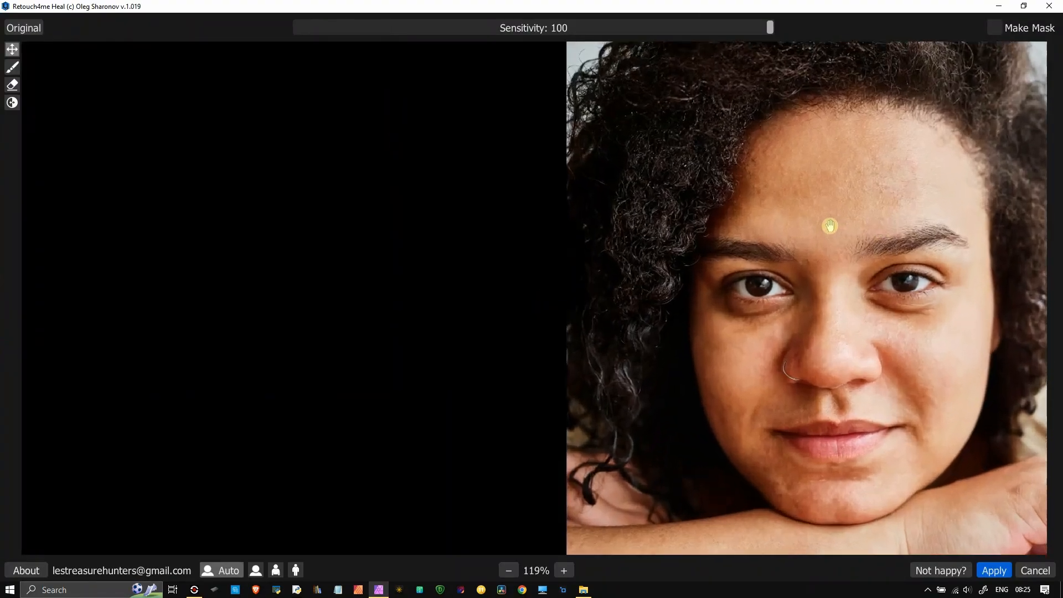
{"action": "scroll", "coordinate": [829, 226], "scroll_direction": "up", "scroll_amount": 1}
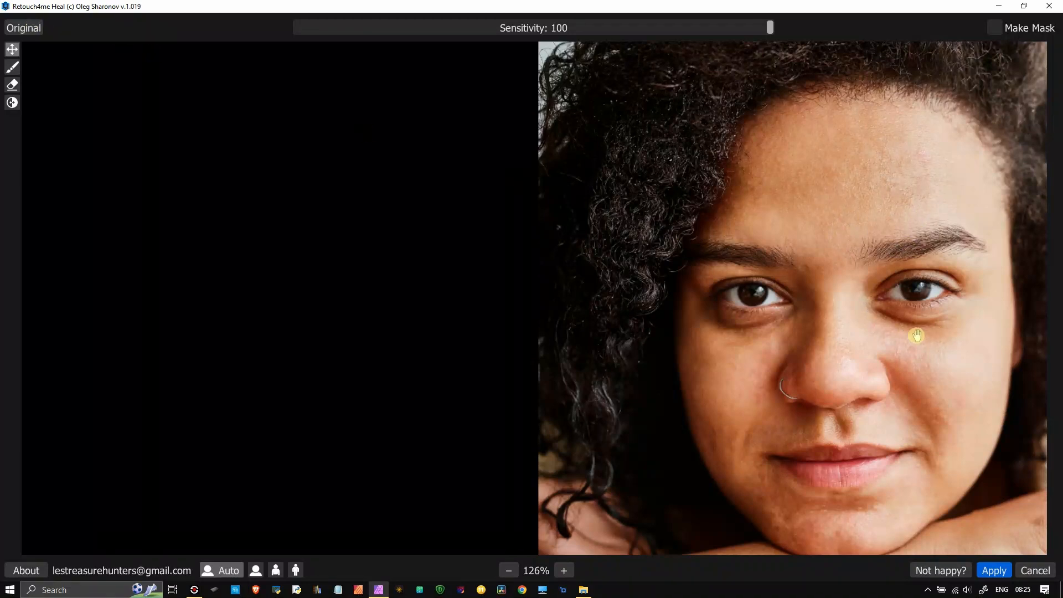
{"action": "scroll", "coordinate": [911, 335], "scroll_direction": "up", "scroll_amount": 1}
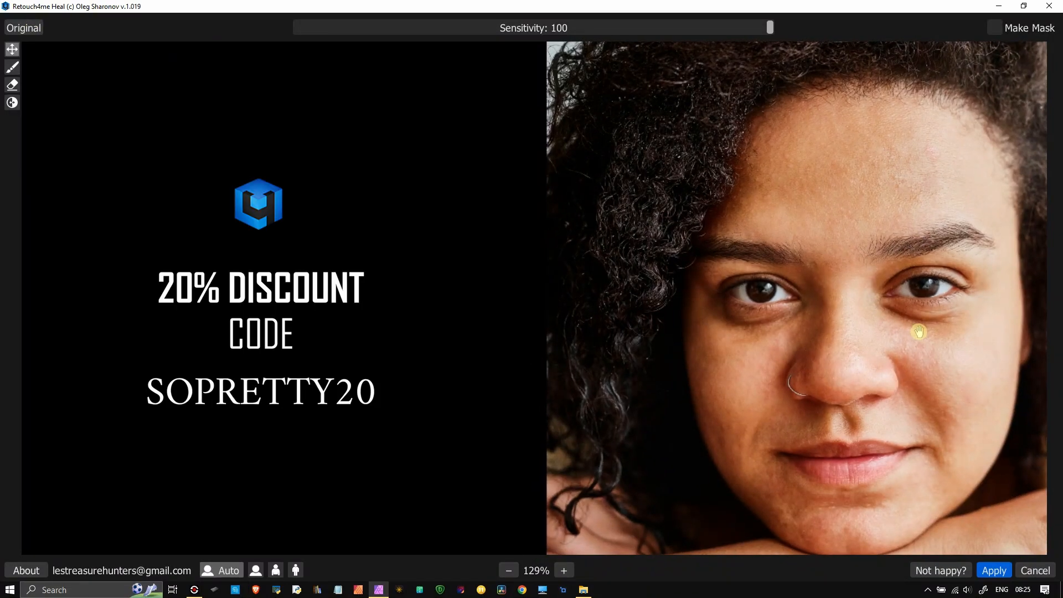
{"action": "left_click", "coordinate": [21, 28]}
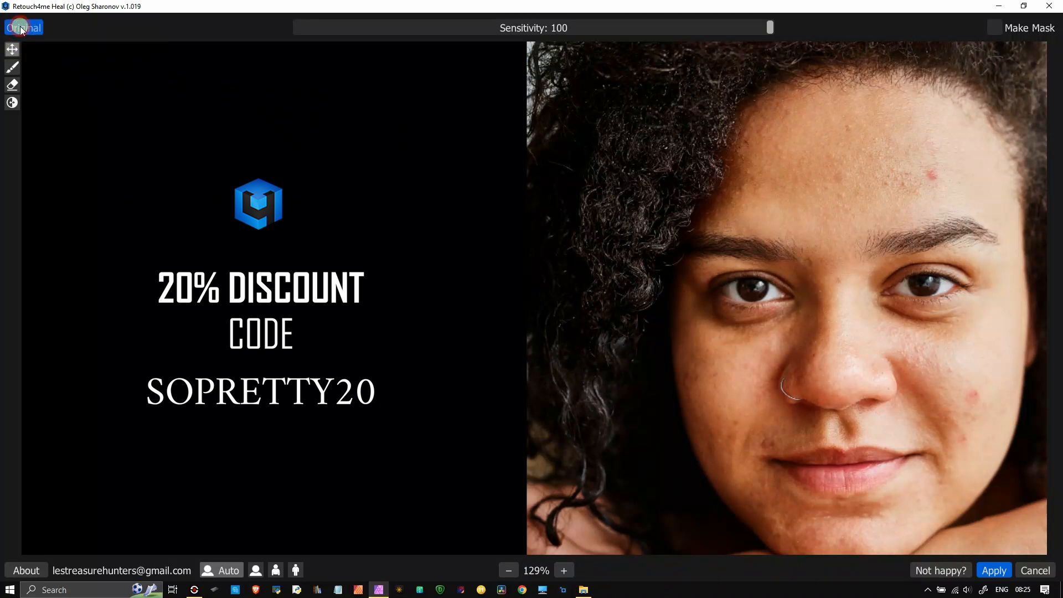
{"action": "left_click", "coordinate": [20, 27]}
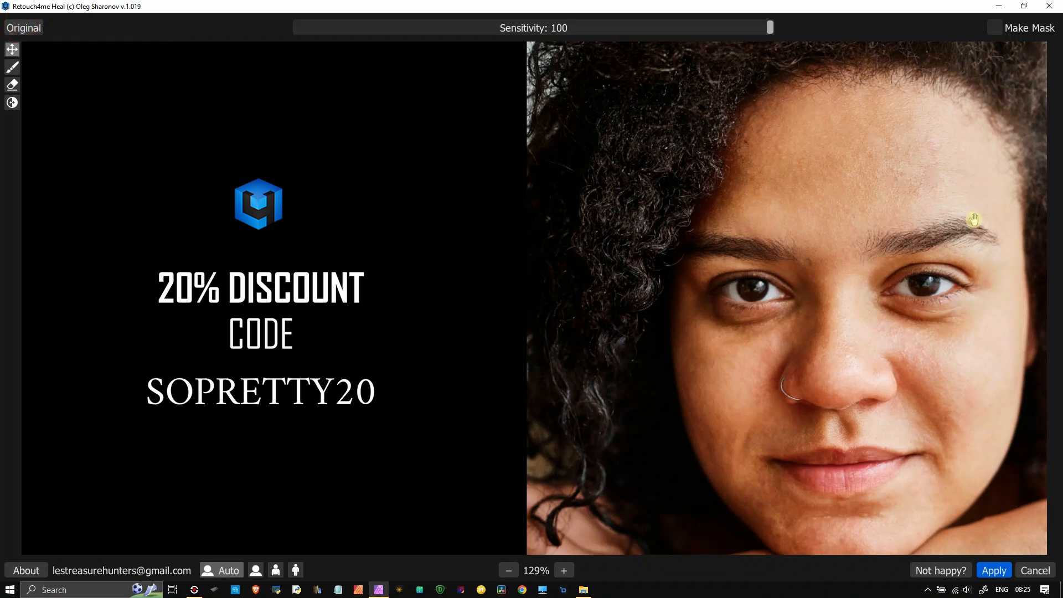
{"action": "left_click", "coordinate": [25, 28]}
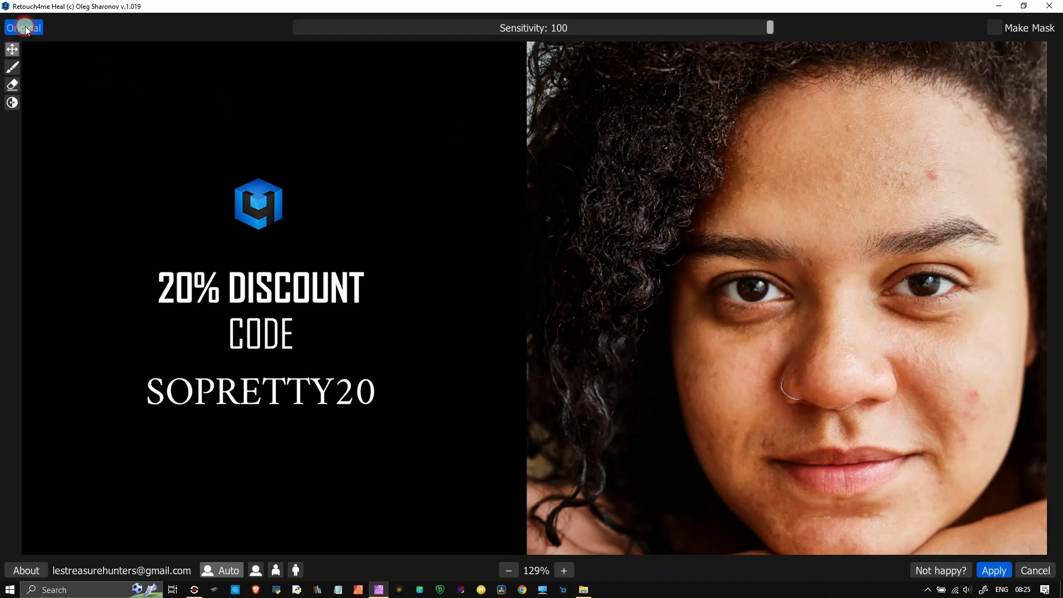
{"action": "left_click", "coordinate": [25, 28]}
{"action": "left_click", "coordinate": [25, 27]}
{"action": "left_click", "coordinate": [25, 28]}
{"action": "left_click", "coordinate": [25, 27]}
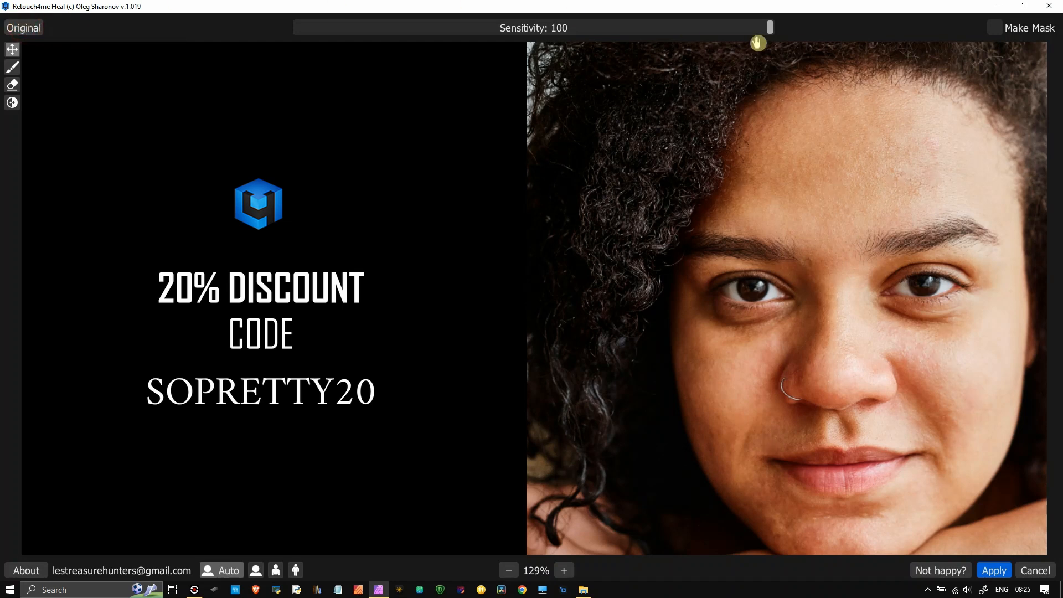
- Apply the Retouch4me Heal retouch to the portrait copy with Sensitivity at 100
{"action": "left_click_drag", "start_coordinate": [772, 28], "coordinate": [767, 28]}
{"action": "left_click_drag", "start_coordinate": [767, 30], "coordinate": [796, 53]}
{"action": "scroll", "coordinate": [975, 397], "scroll_direction": "down", "scroll_amount": 1}
{"action": "scroll", "coordinate": [975, 396], "scroll_direction": "down", "scroll_amount": 1}
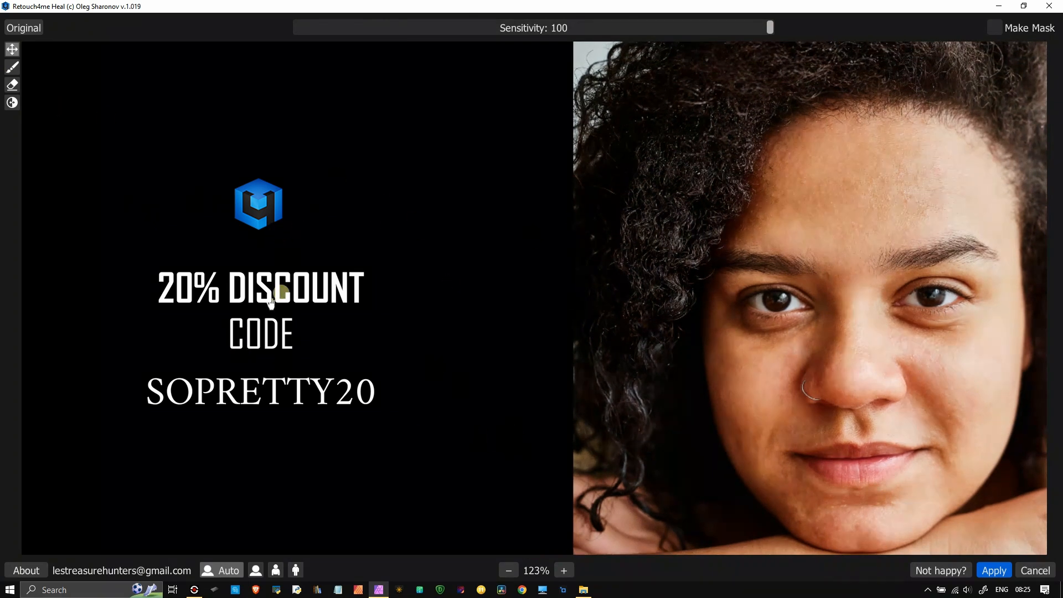
{"action": "left_click", "coordinate": [994, 571]}
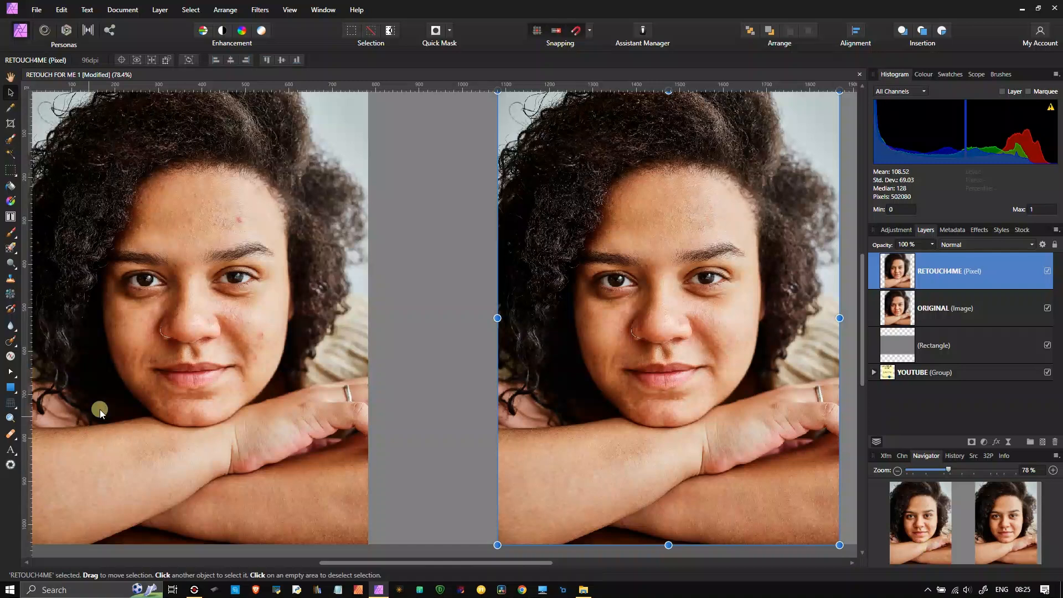
{"action": "left_click", "coordinate": [10, 77]}
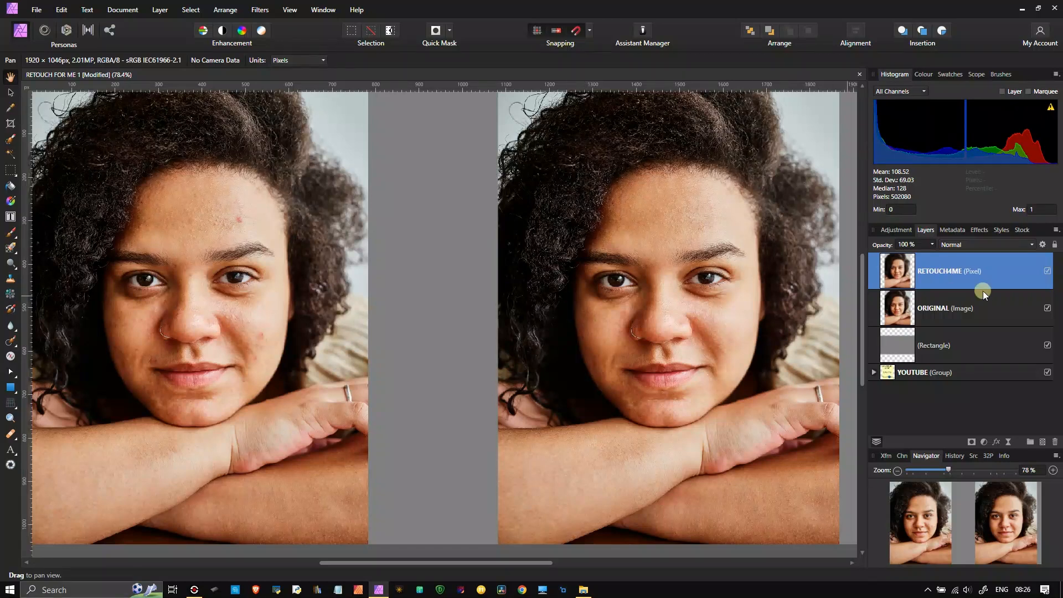
- Lock the RETOUCH4ME layer and open the Retouch4me Dodge Burn plugin for it
{"action": "right_click", "coordinate": [1032, 268]}
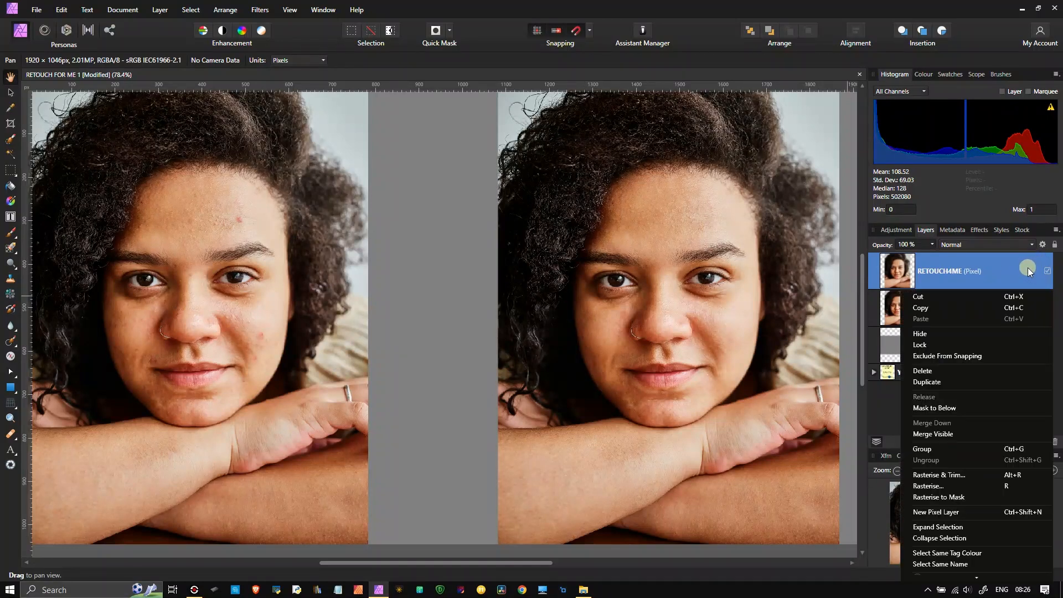
{"action": "left_click", "coordinate": [962, 346]}
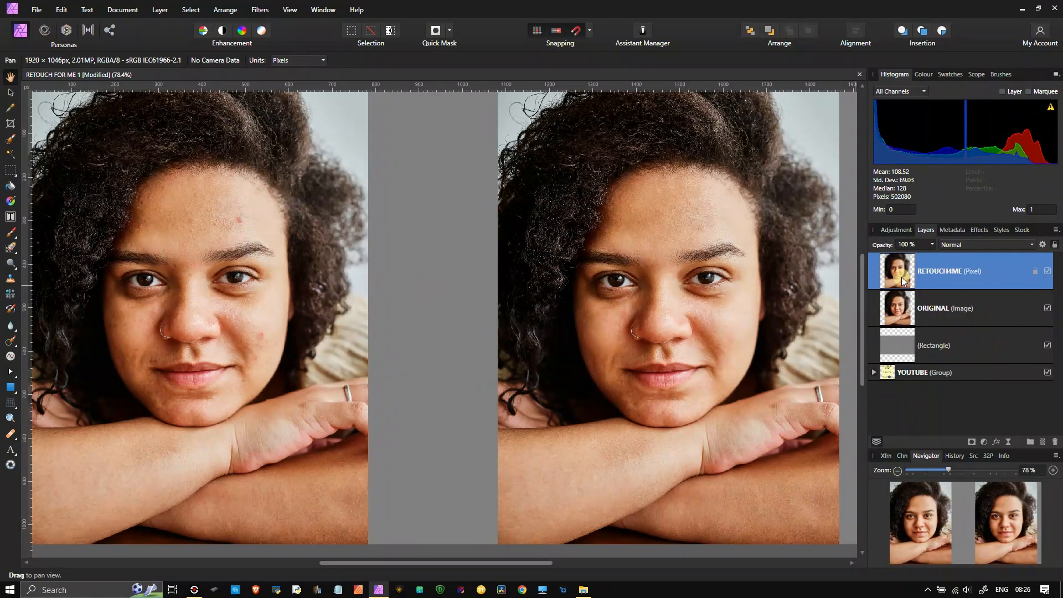
{"action": "left_click", "coordinate": [259, 10]}
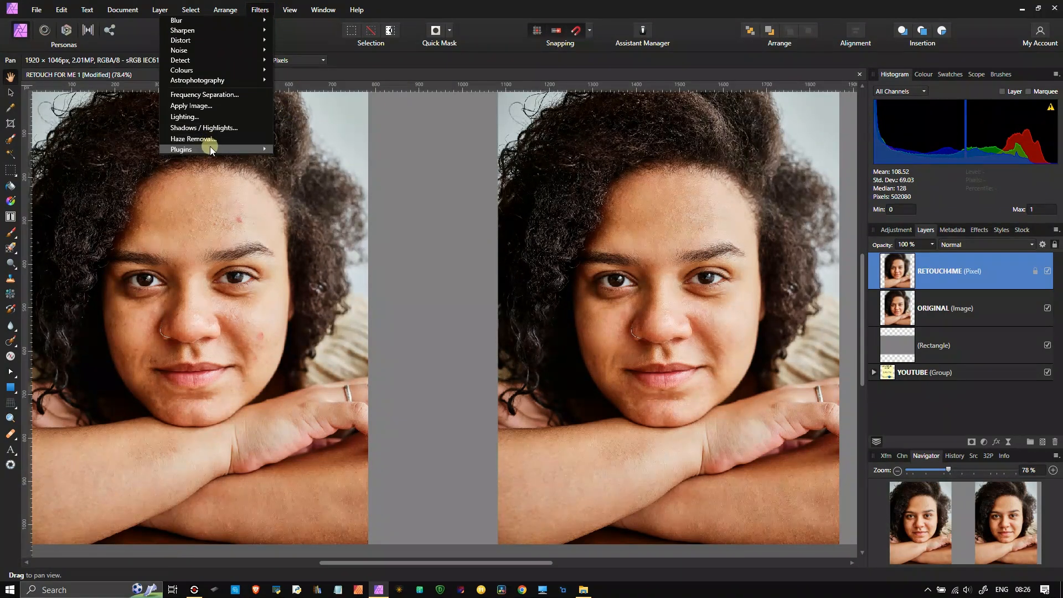
{"action": "mouse_move", "coordinate": [210, 147]}
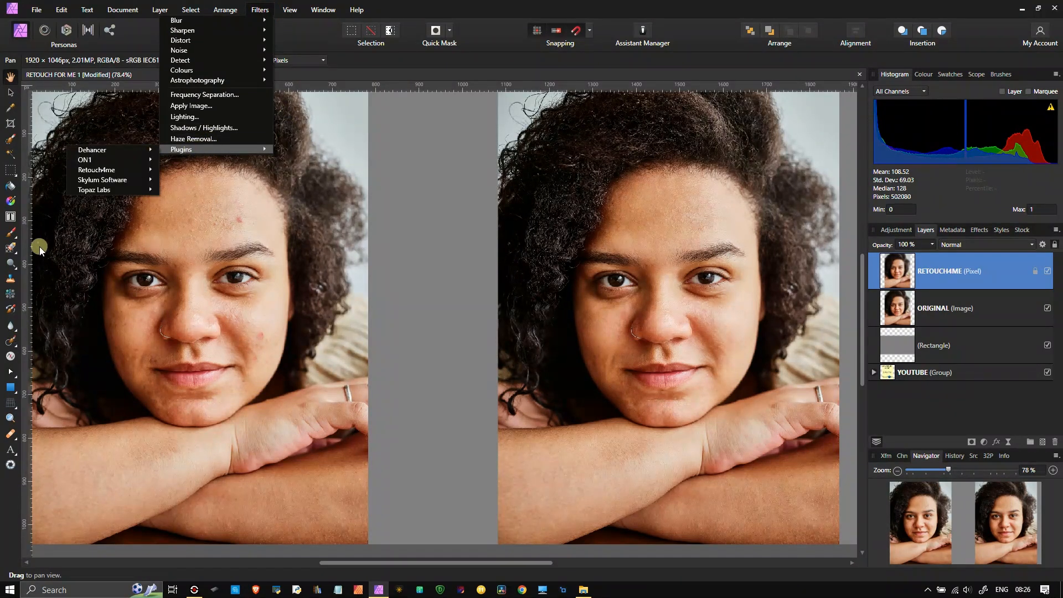
{"action": "mouse_move", "coordinate": [109, 175]}
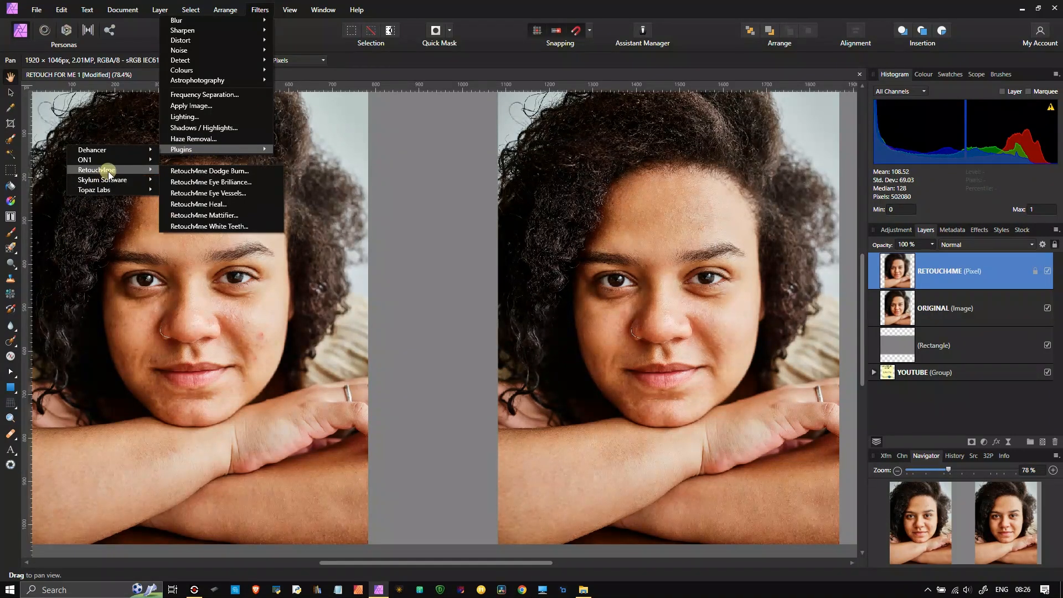
{"action": "left_click", "coordinate": [184, 175]}
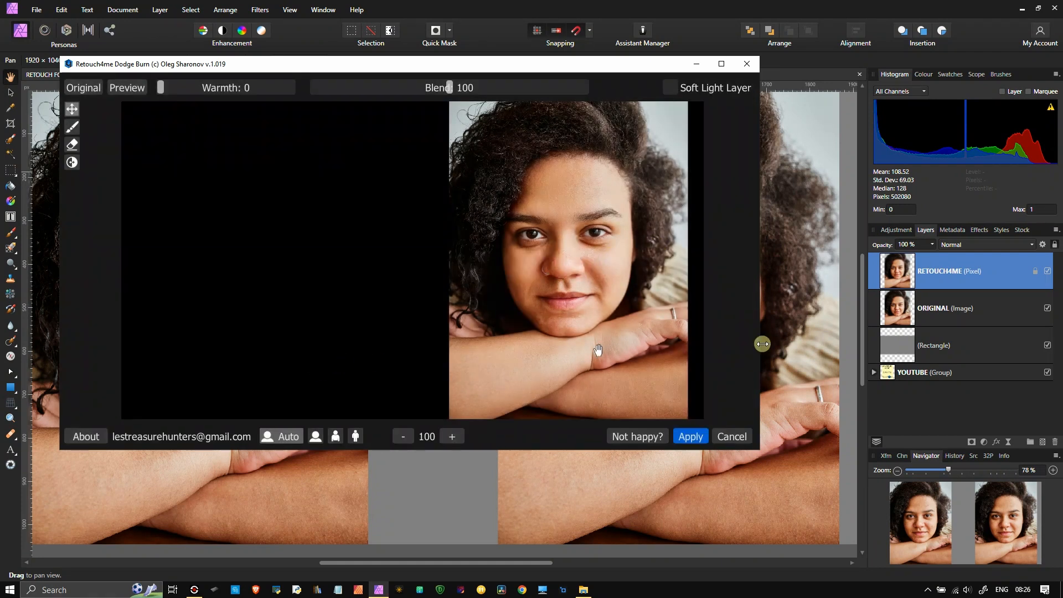
- Examine the Dodge Burn result on the face up close and compare it repeatedly with the original photo
{"action": "scroll", "coordinate": [661, 239], "scroll_direction": "up", "scroll_amount": 1}
{"action": "scroll", "coordinate": [661, 239], "scroll_direction": "up", "scroll_amount": 2}
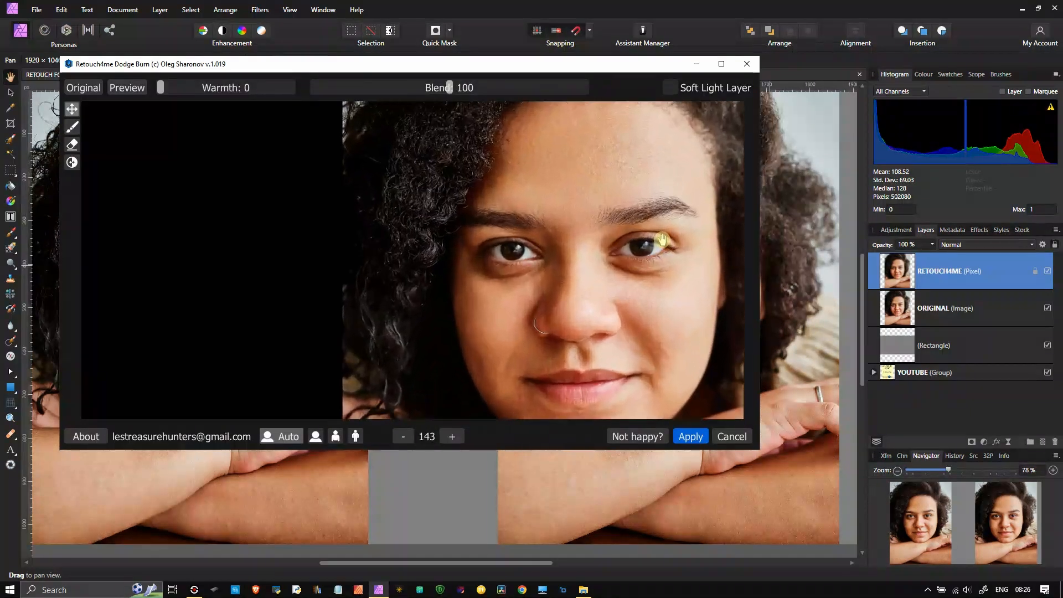
{"action": "left_click", "coordinate": [79, 89]}
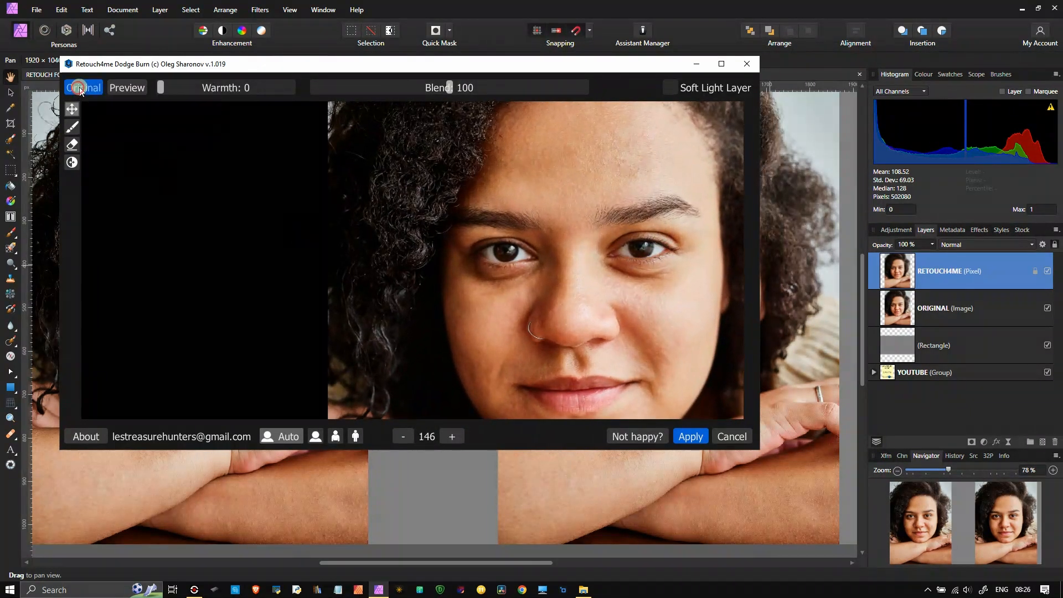
{"action": "left_click", "coordinate": [80, 89]}
{"action": "left_click", "coordinate": [83, 88]}
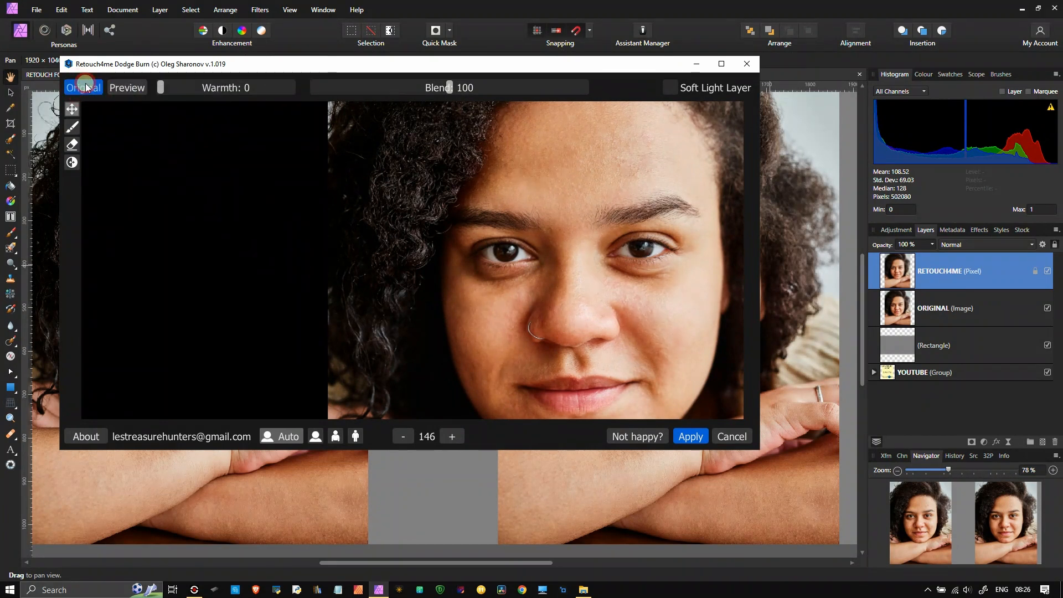
{"action": "left_click", "coordinate": [86, 84]}
{"action": "left_click", "coordinate": [85, 84]}
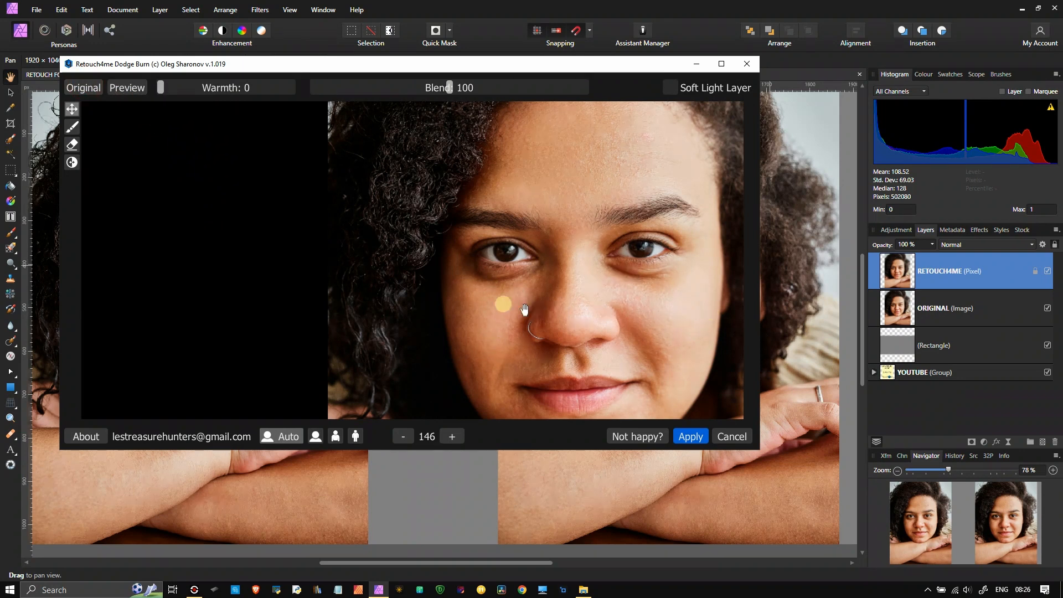
{"action": "left_click", "coordinate": [88, 88]}
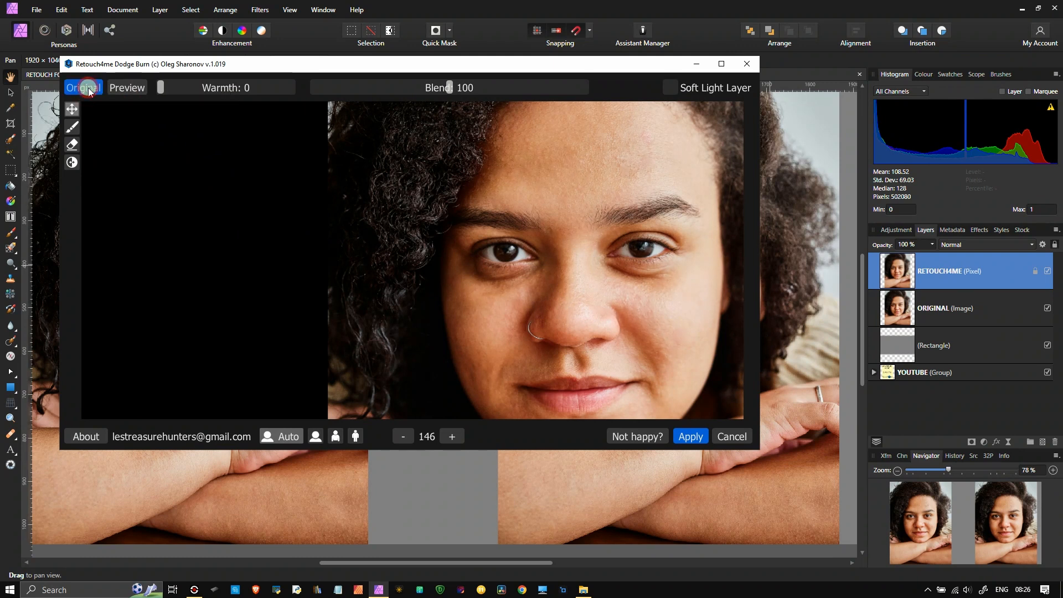
{"action": "left_click", "coordinate": [88, 90]}
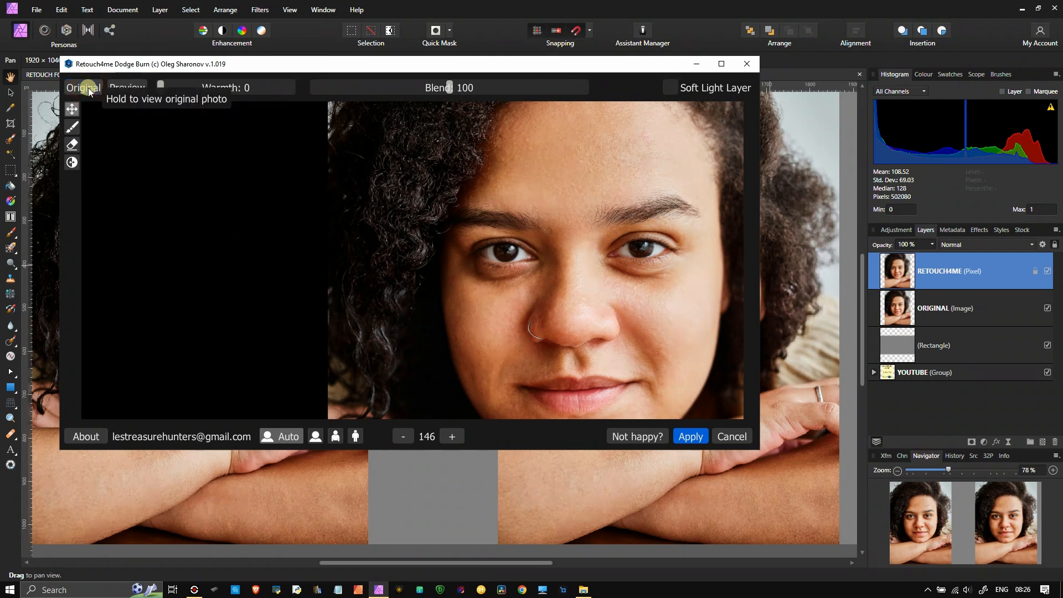
- Set the Dodge Burn Blend to 143 and Warmth to 67, check against the original, and apply the retouch
{"action": "left_click_drag", "start_coordinate": [463, 90], "coordinate": [508, 91]}
{"action": "left_click_drag", "start_coordinate": [210, 88], "coordinate": [248, 90]}
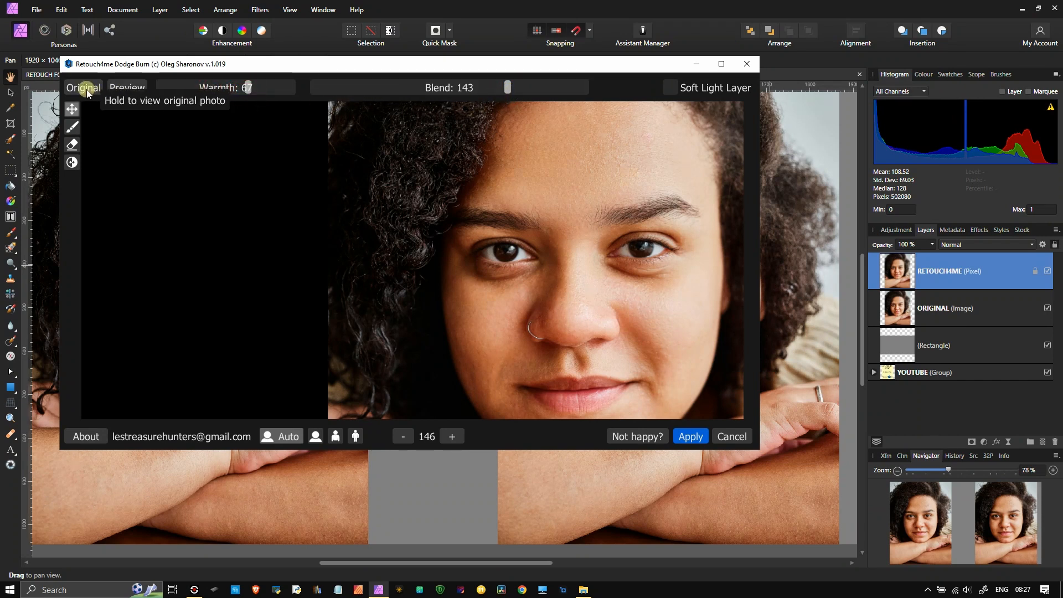
{"action": "left_click_drag", "start_coordinate": [87, 92], "coordinate": [88, 90]}
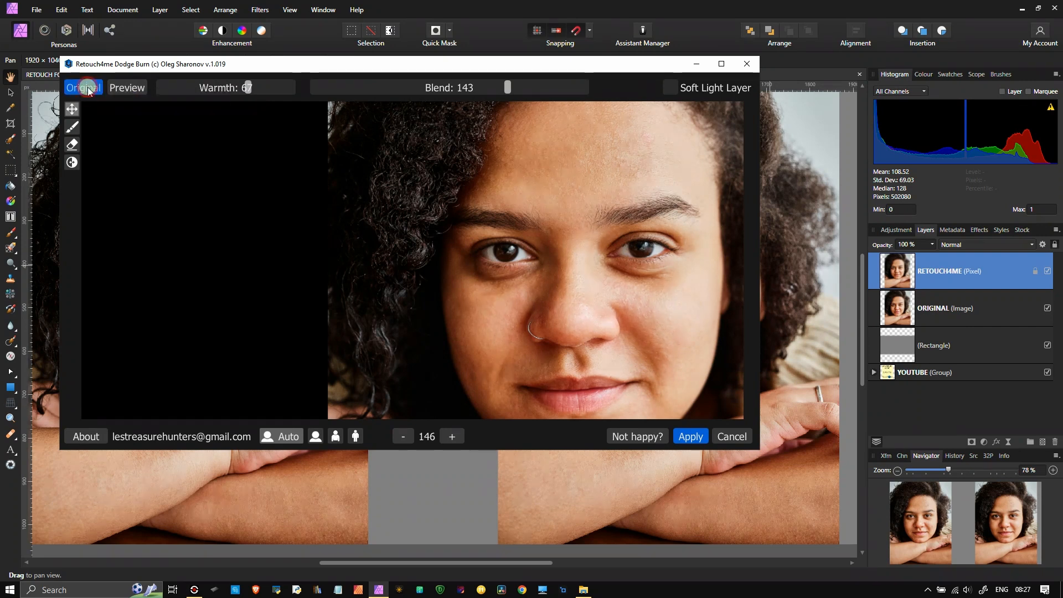
{"action": "left_click", "coordinate": [87, 87]}
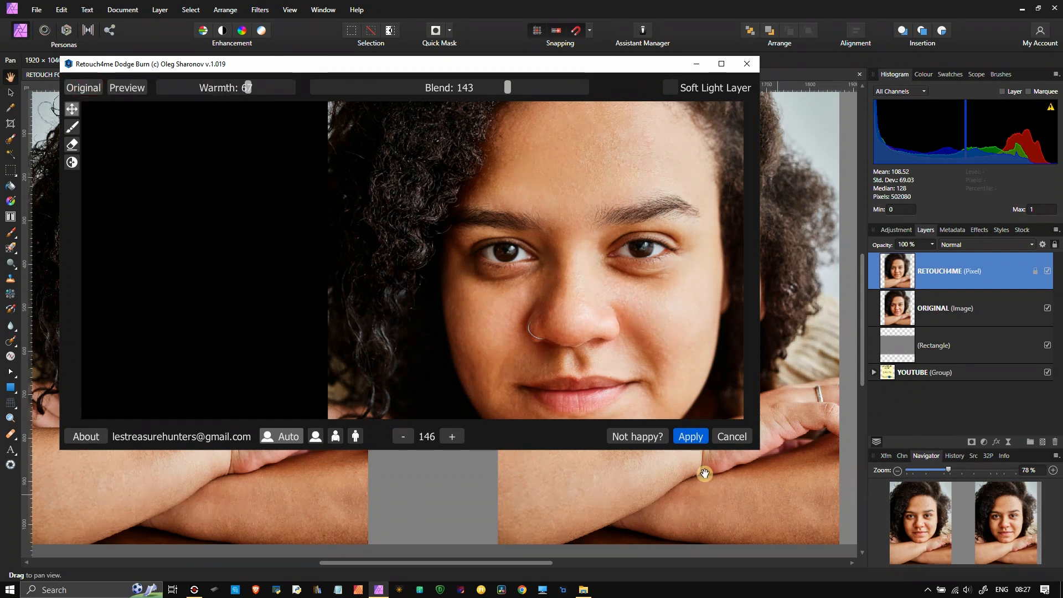
{"action": "left_click", "coordinate": [695, 437]}
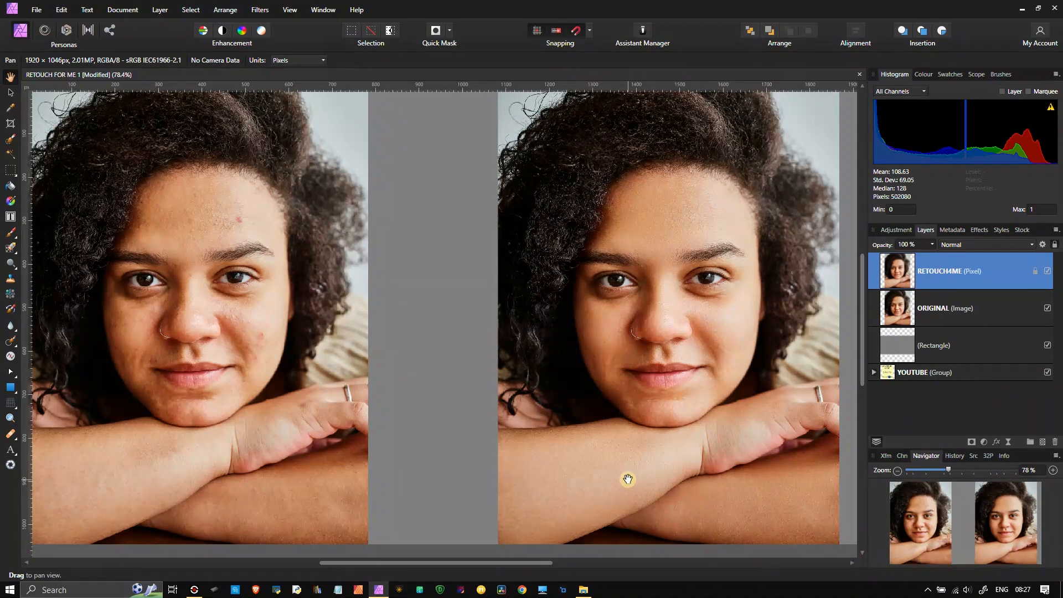
- Compare the dodged and burned portrait side by side with the original, including a close look at the skin around the eyes
{"action": "scroll", "coordinate": [623, 469], "scroll_direction": "up", "scroll_amount": 7}
{"action": "scroll", "coordinate": [623, 469], "scroll_direction": "down", "scroll_amount": 6}
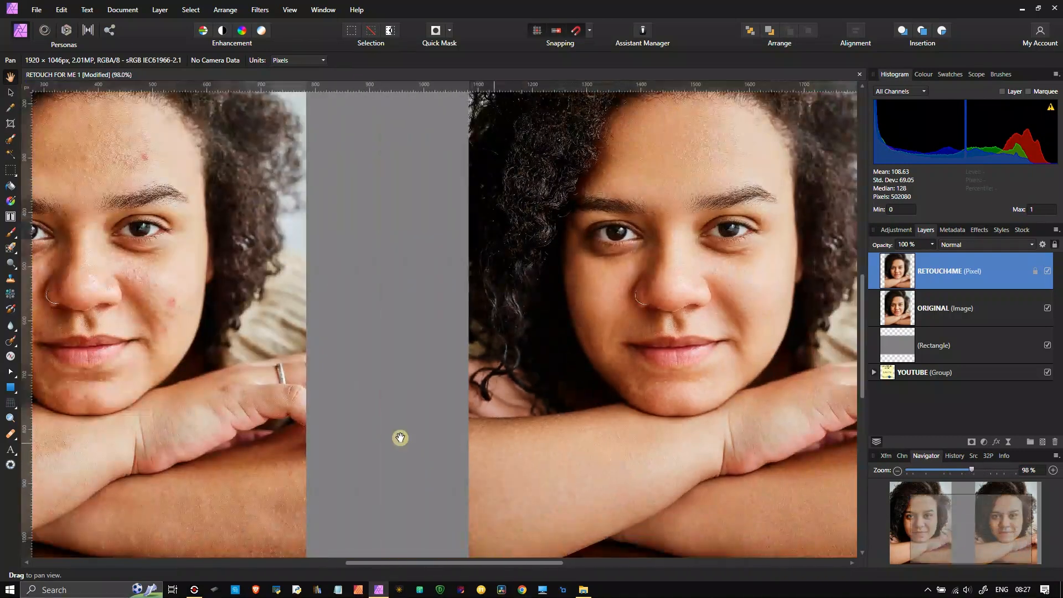
{"action": "left_click_drag", "start_coordinate": [375, 410], "coordinate": [476, 433]}
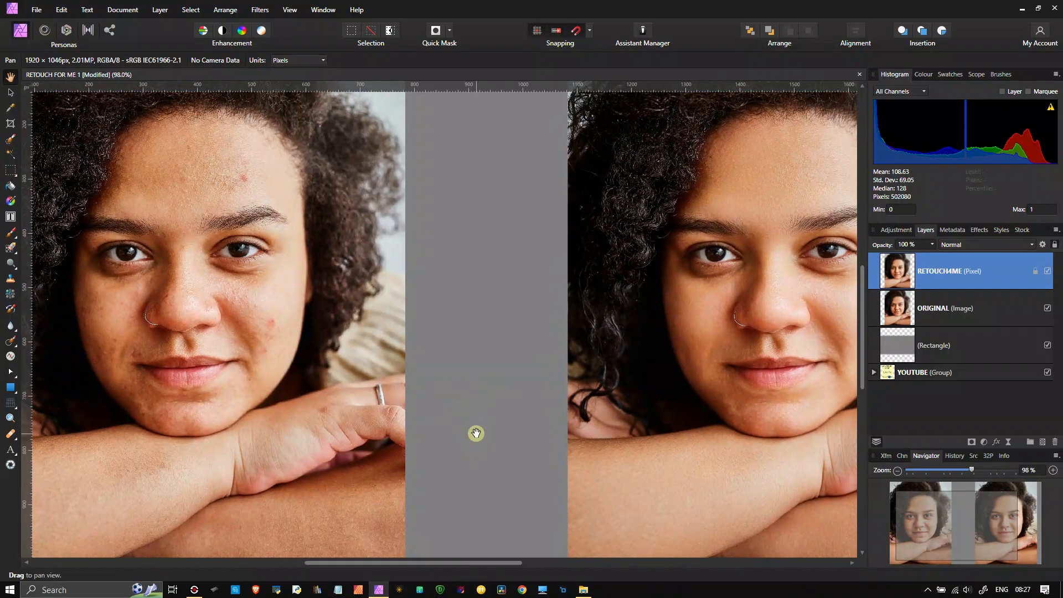
{"action": "scroll", "coordinate": [477, 434], "scroll_direction": "down", "scroll_amount": 2}
{"action": "scroll", "coordinate": [471, 431], "scroll_direction": "up", "scroll_amount": 1}
{"action": "mouse_move", "coordinate": [946, 528]}
{"action": "left_mouse_down"}
{"action": "mouse_move", "coordinate": [978, 539]}
{"action": "mouse_move", "coordinate": [963, 528]}
{"action": "left_mouse_up"}
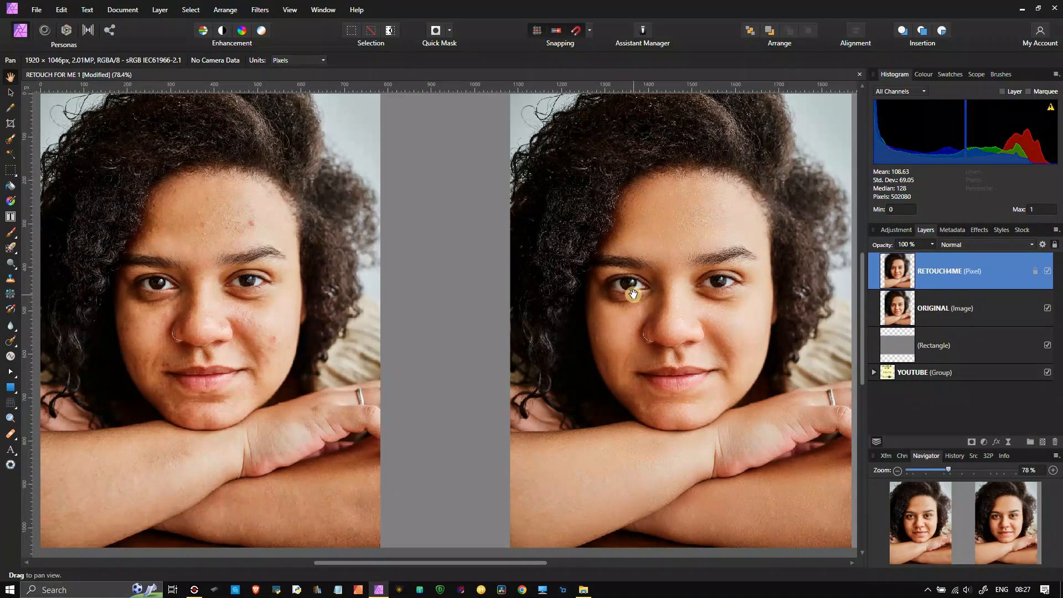
{"action": "scroll", "coordinate": [754, 282], "scroll_direction": "up", "scroll_amount": 6}
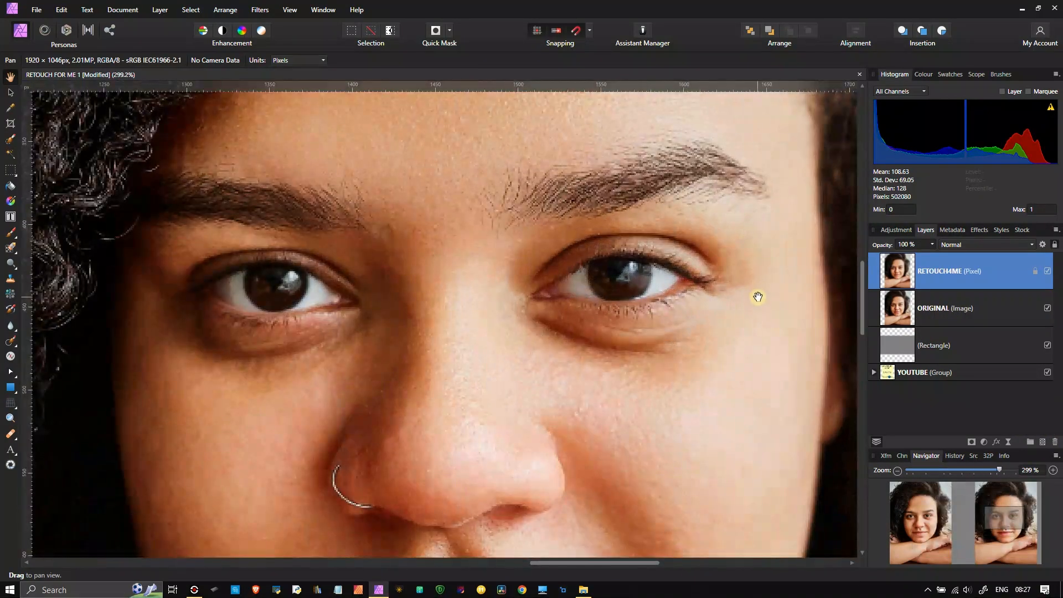
{"action": "scroll", "coordinate": [758, 298], "scroll_direction": "down", "scroll_amount": 5}
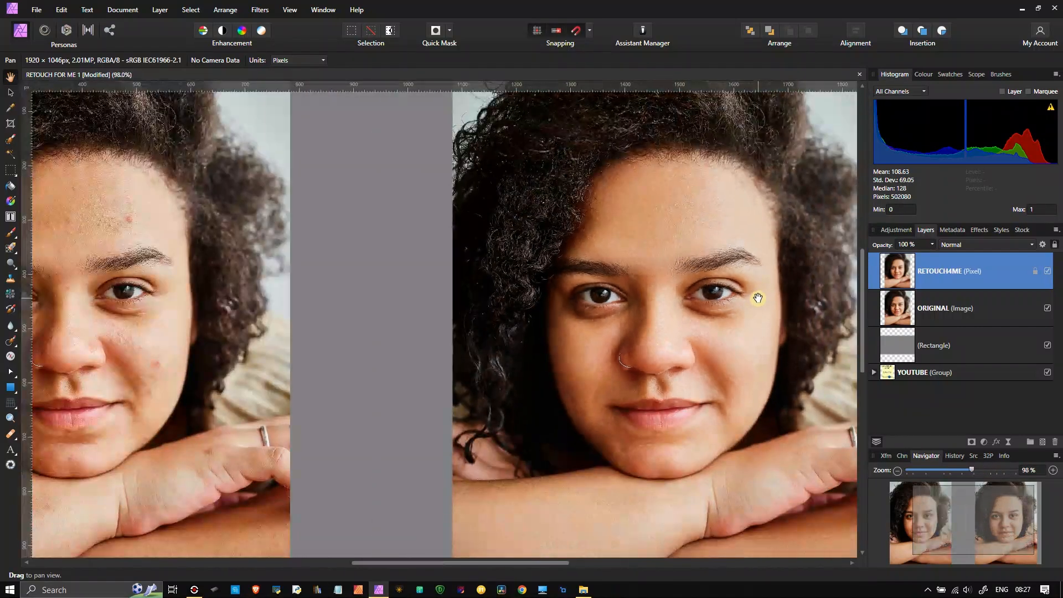
{"action": "scroll", "coordinate": [755, 297], "scroll_direction": "down", "scroll_amount": 1}
- Open the Retouch4me Eye Brilliance plugin for the RETOUCH4ME layer
{"action": "left_click", "coordinate": [260, 9]}
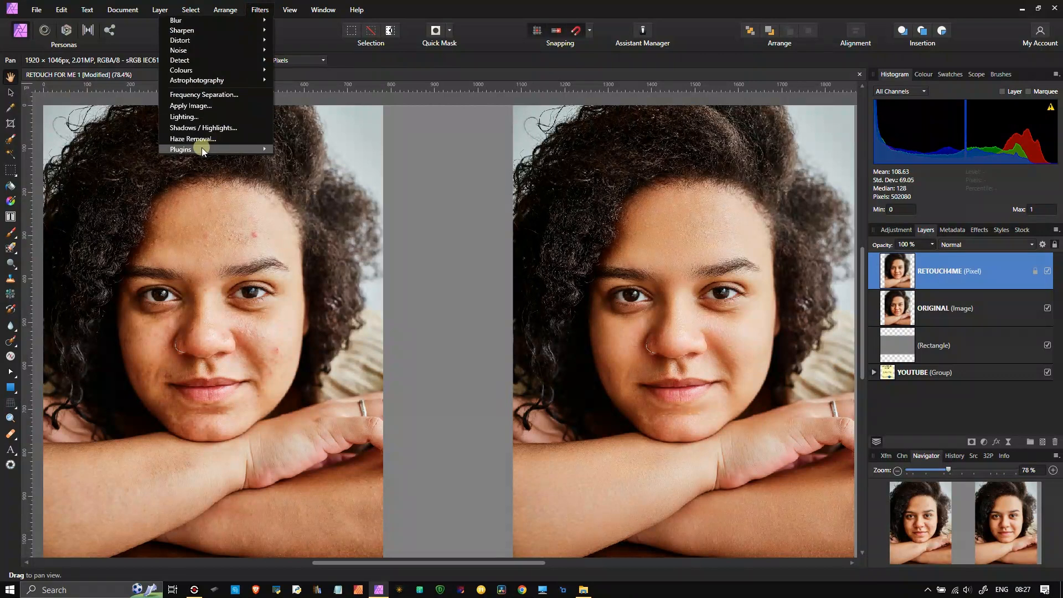
{"action": "mouse_move", "coordinate": [201, 149]}
{"action": "mouse_move", "coordinate": [131, 170]}
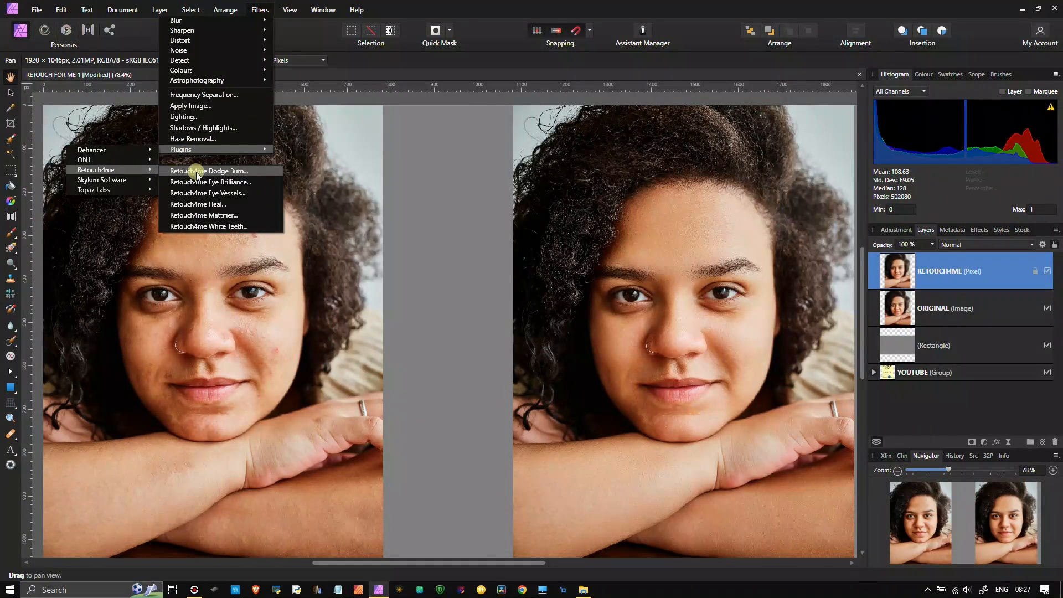
{"action": "left_click", "coordinate": [210, 182]}
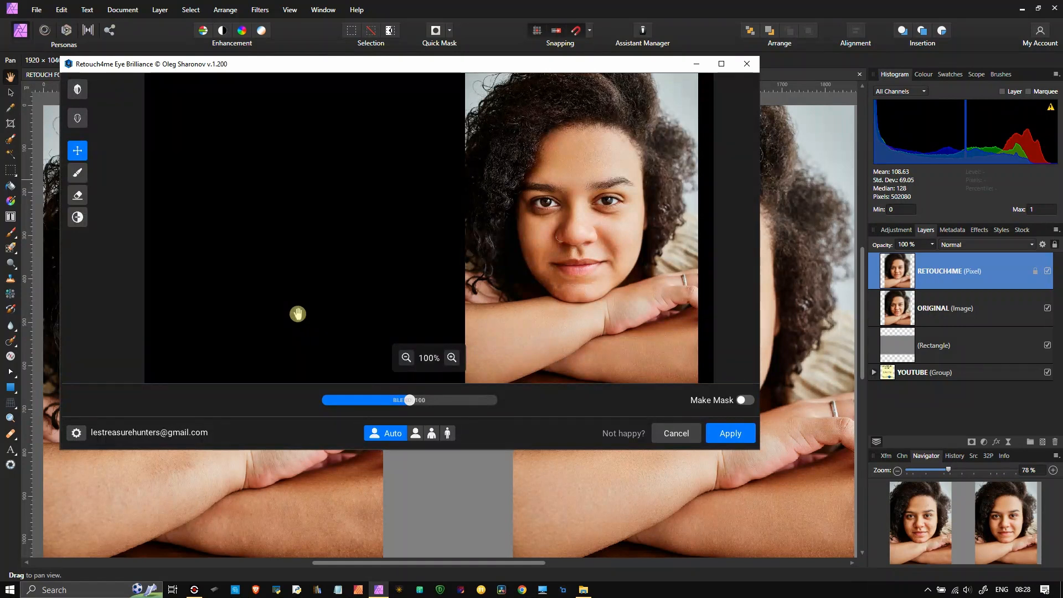
- Examine the eyes up close in the Eye Brilliance preview and compare them repeatedly with the original photo
{"action": "left_click", "coordinate": [78, 88]}
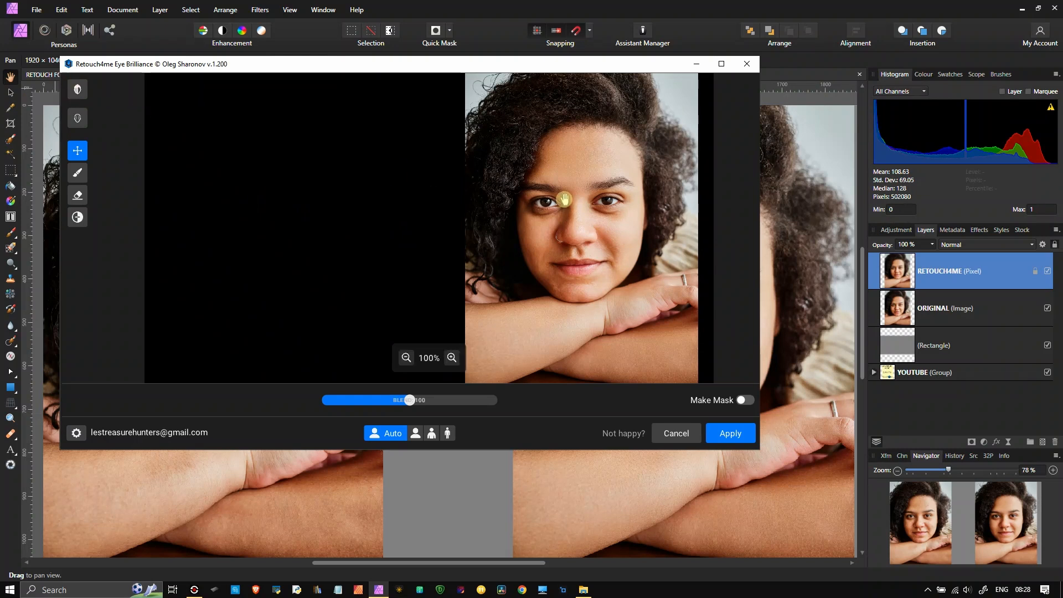
{"action": "scroll", "coordinate": [581, 186], "scroll_direction": "up", "scroll_amount": 3}
{"action": "left_click_drag", "start_coordinate": [658, 260], "coordinate": [304, 244]}
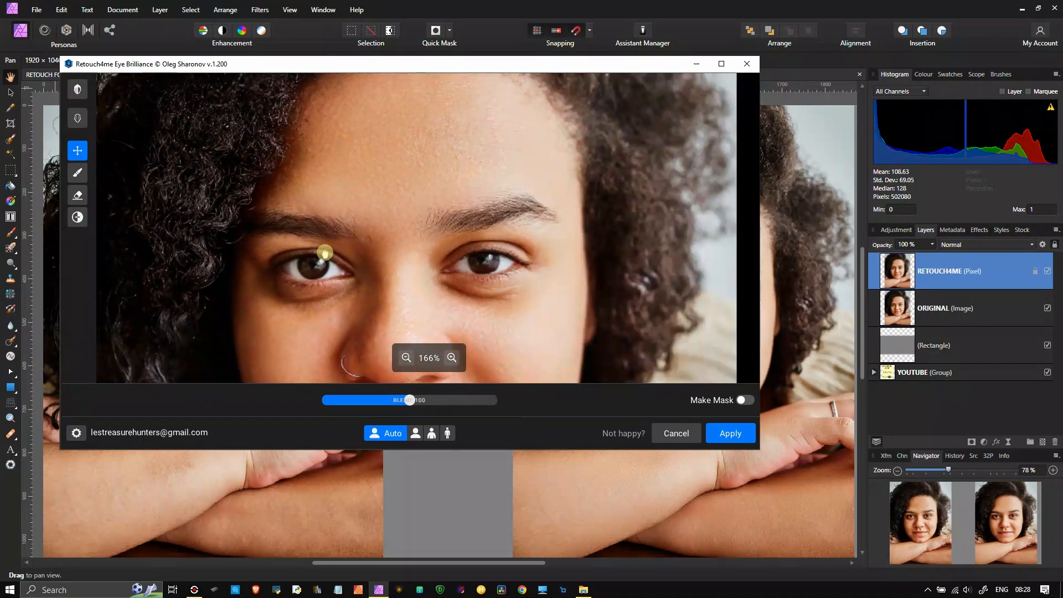
{"action": "left_click", "coordinate": [80, 92]}
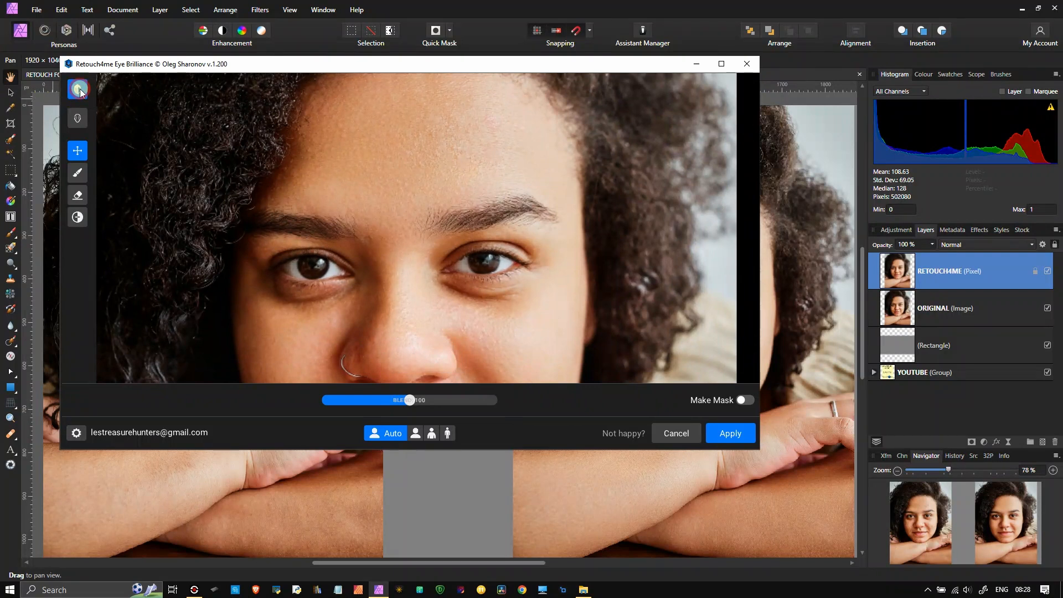
{"action": "left_click", "coordinate": [80, 92]}
{"action": "left_click", "coordinate": [80, 92]}
{"action": "left_click", "coordinate": [81, 92]}
{"action": "left_click", "coordinate": [80, 92]}
{"action": "left_click", "coordinate": [80, 92]}
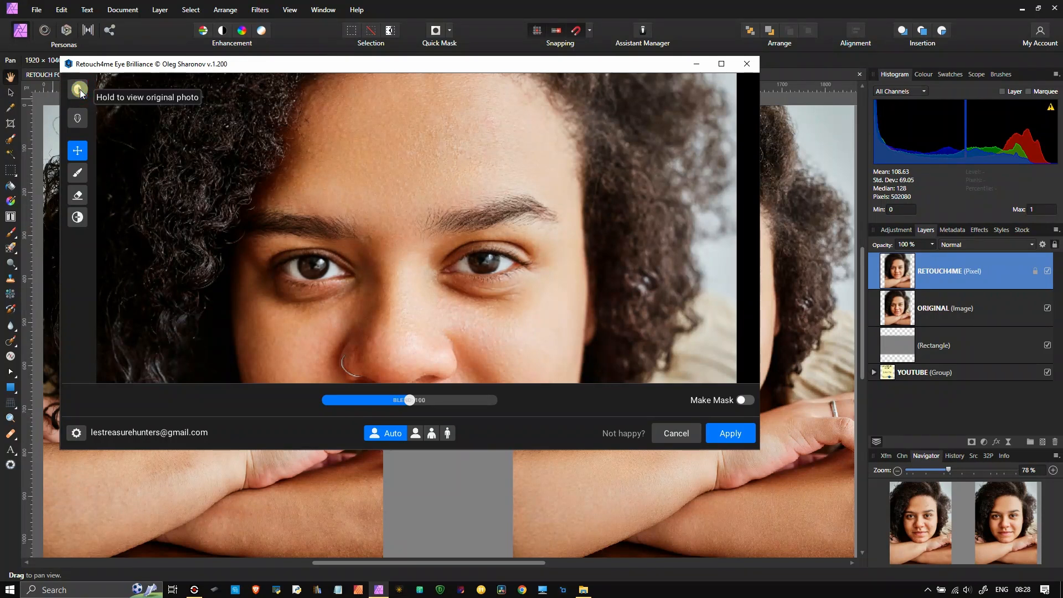
- Set the Eye Brilliance Blend to about 108 and apply the retouch to the portrait copy
{"action": "left_click", "coordinate": [418, 402]}
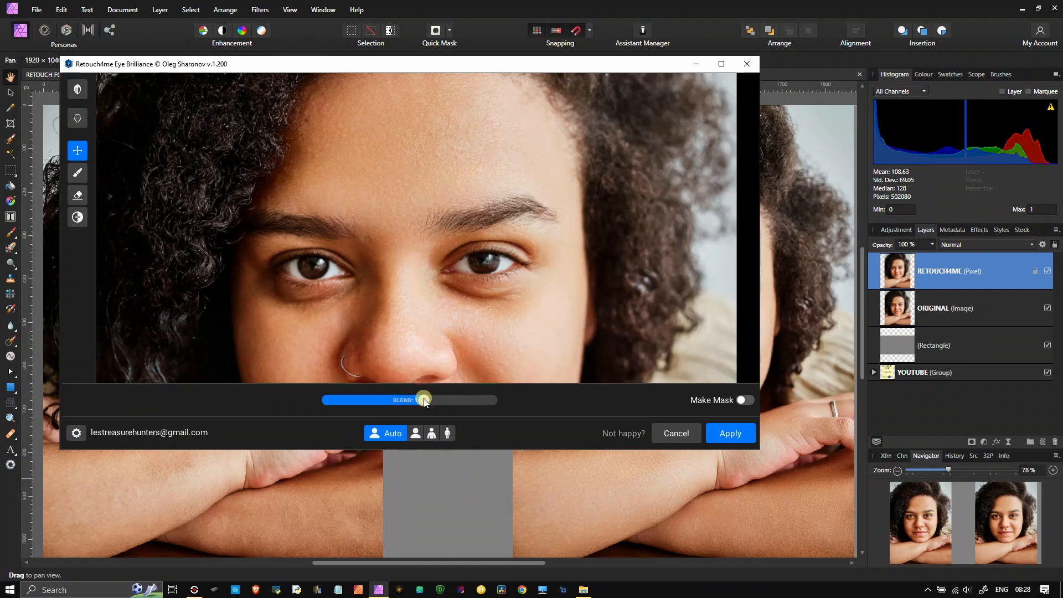
{"action": "left_click_drag", "start_coordinate": [425, 402], "coordinate": [417, 401]}
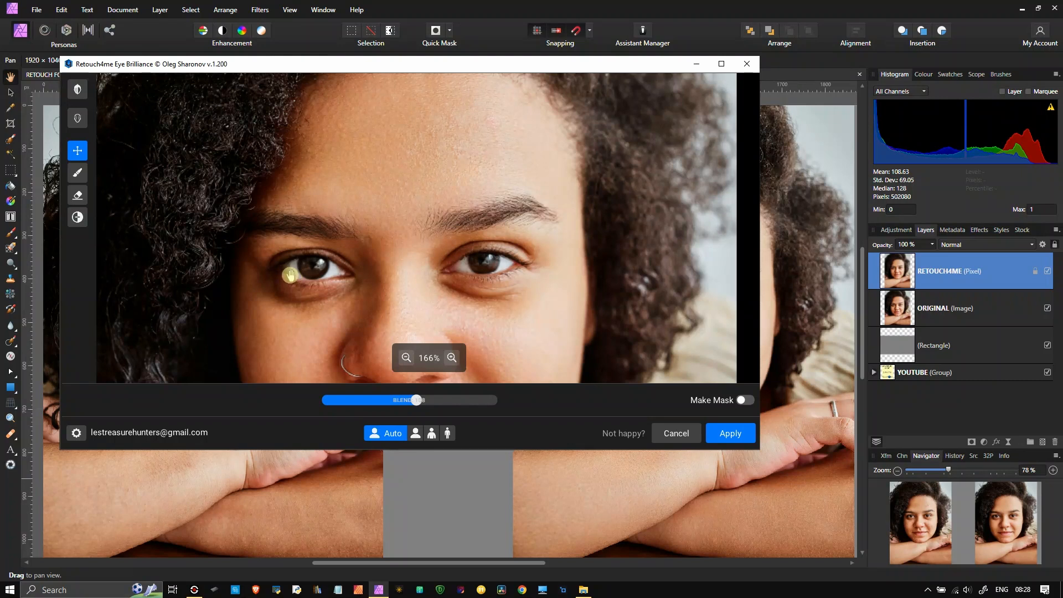
{"action": "left_click", "coordinate": [738, 430]}
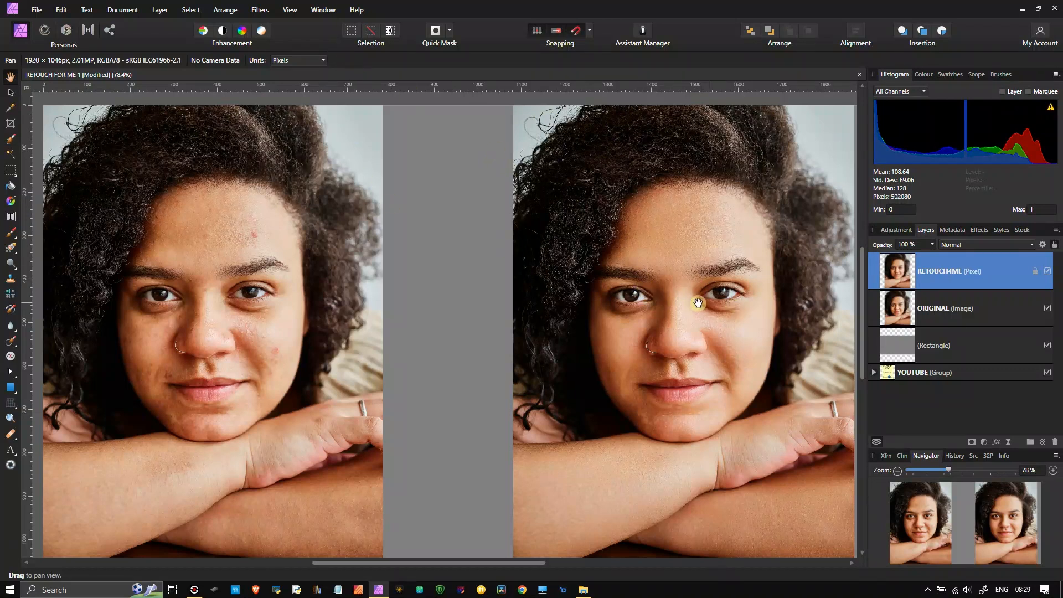
- Inspect the brightened eyes up close and compare them with the eyes in the original portrait
{"action": "scroll", "coordinate": [636, 302], "scroll_direction": "up", "scroll_amount": 8}
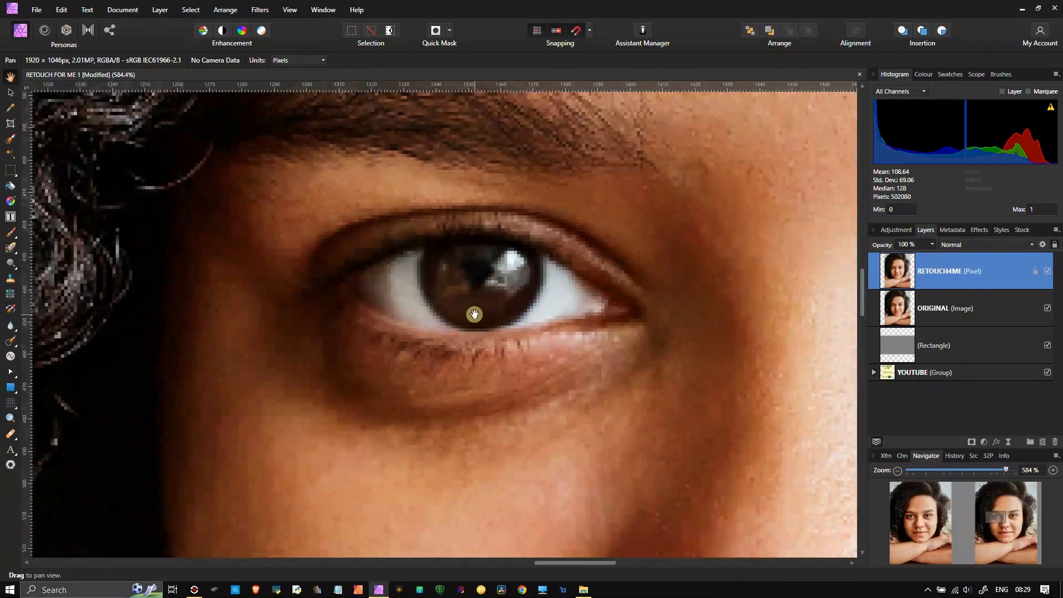
{"action": "scroll", "coordinate": [479, 311], "scroll_direction": "down", "scroll_amount": 4}
{"action": "scroll", "coordinate": [479, 312], "scroll_direction": "down", "scroll_amount": 1}
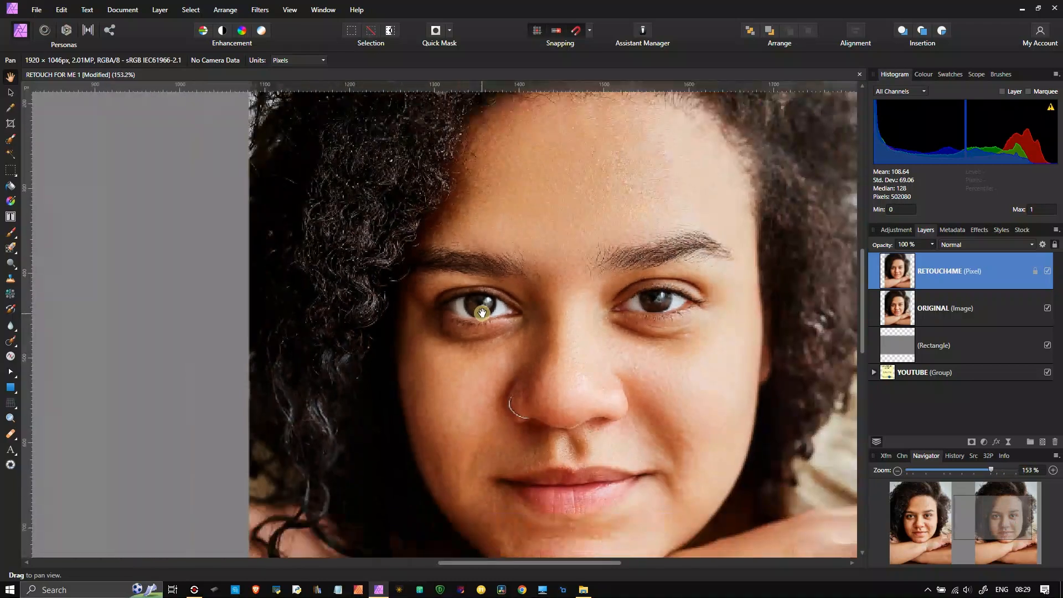
{"action": "scroll", "coordinate": [659, 304], "scroll_direction": "down", "scroll_amount": 1}
{"action": "scroll", "coordinate": [659, 304], "scroll_direction": "down", "scroll_amount": 4}
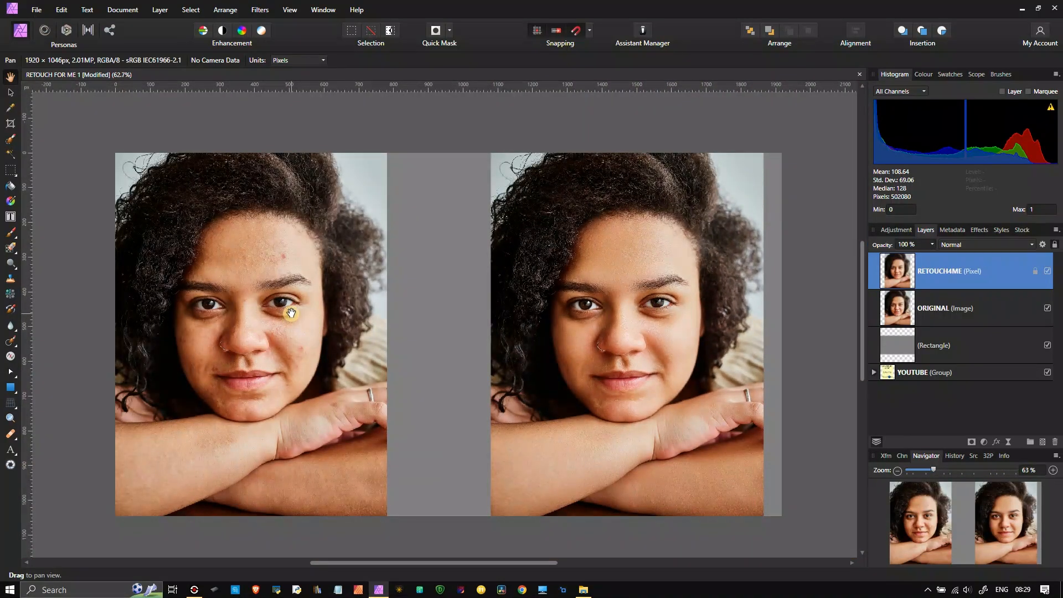
{"action": "scroll", "coordinate": [615, 319], "scroll_direction": "up", "scroll_amount": 9}
{"action": "scroll", "coordinate": [524, 310], "scroll_direction": "down", "scroll_amount": 9}
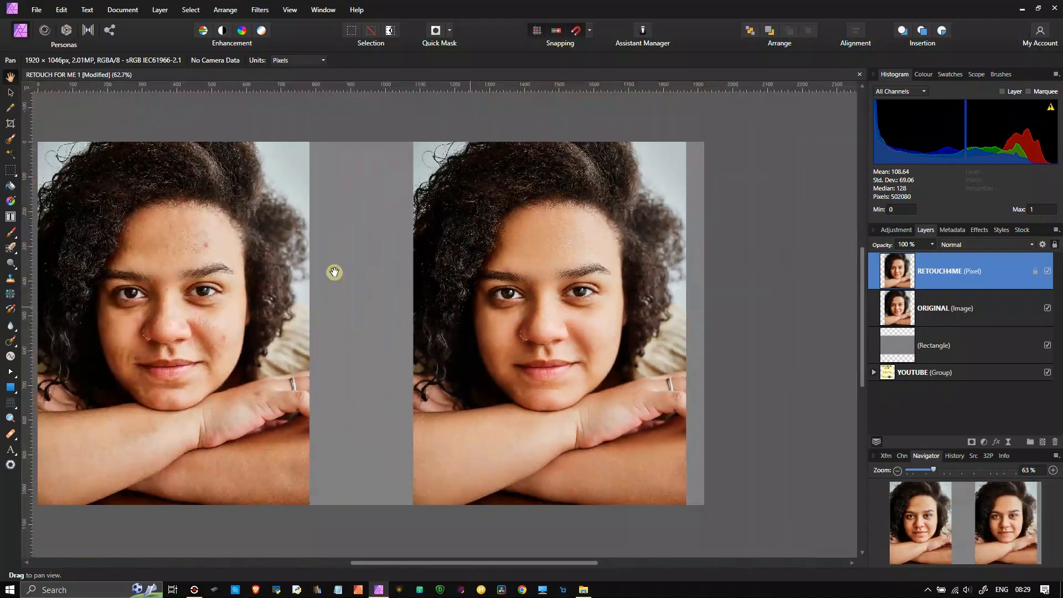
- Open the Retouch4me Mattifier plugin for the RETOUCH4ME layer
{"action": "left_click", "coordinate": [270, 10]}
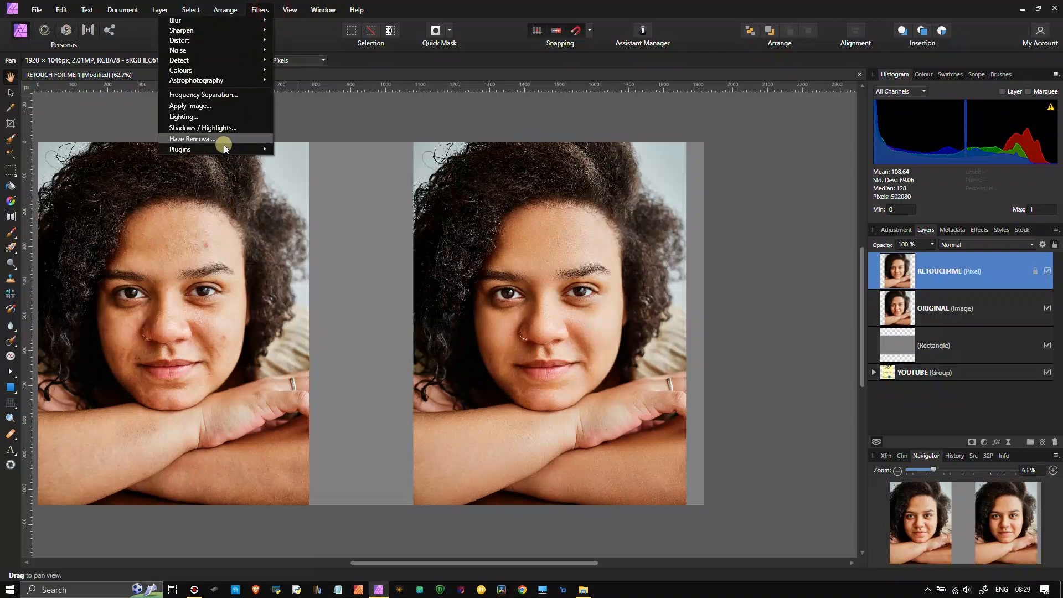
{"action": "left_click", "coordinate": [207, 148]}
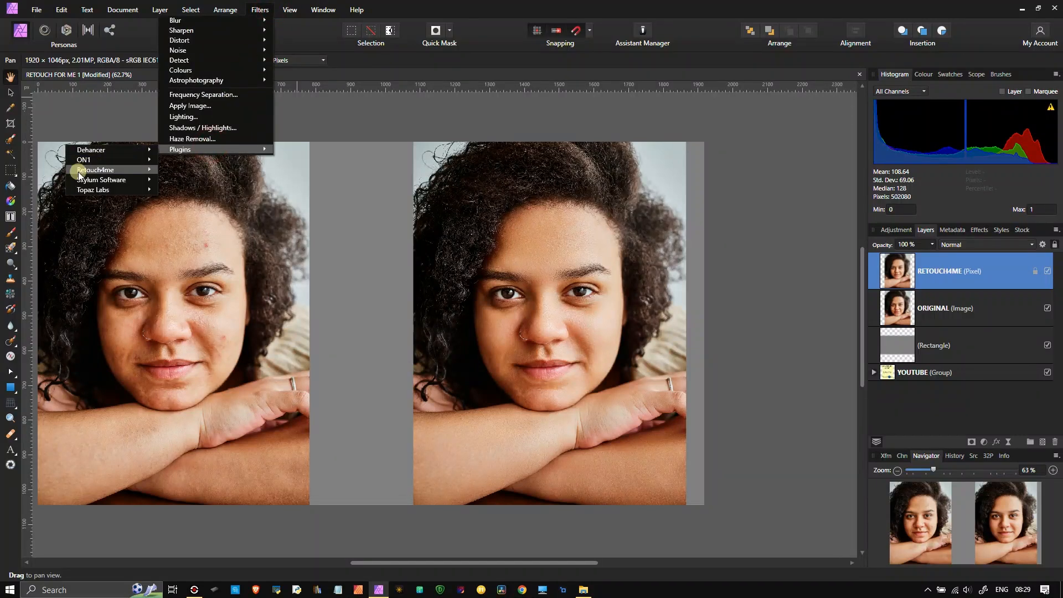
{"action": "mouse_move", "coordinate": [79, 171]}
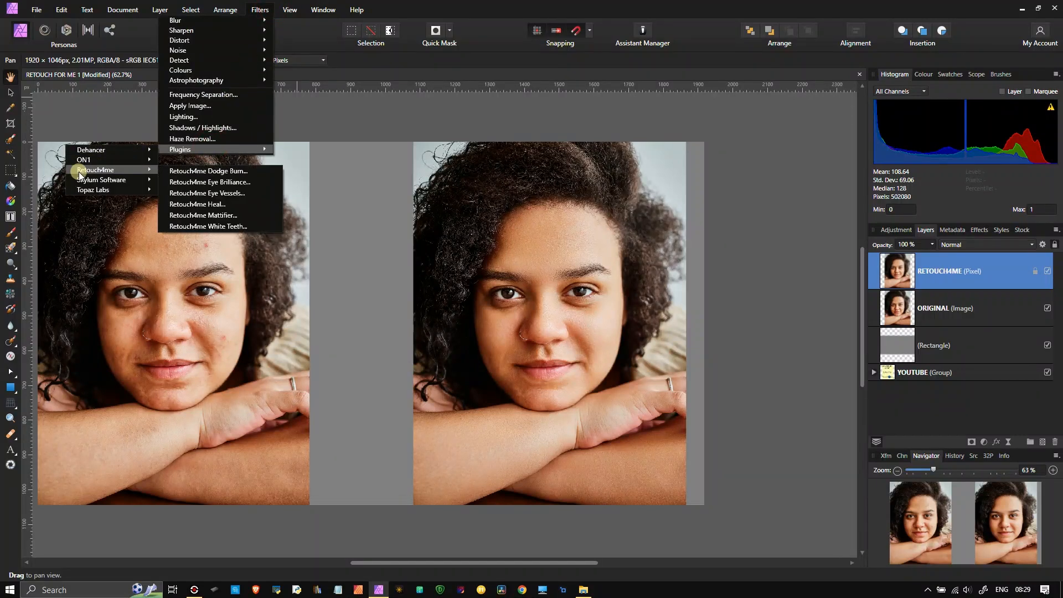
{"action": "left_click", "coordinate": [228, 216]}
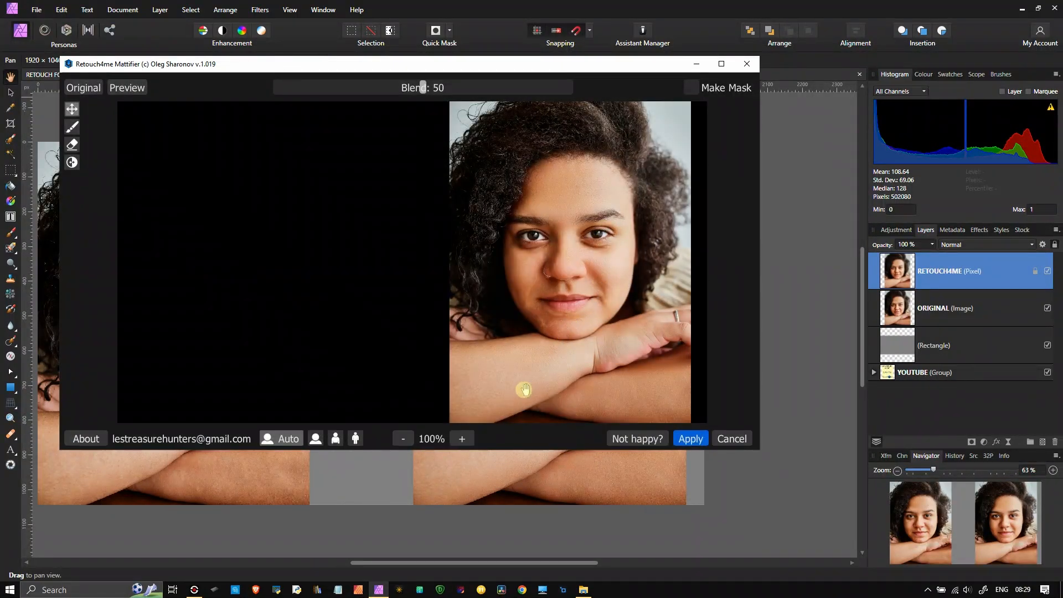
- Compare the Mattifier preview repeatedly with the original photo and apply the retouch at Blend 50
{"action": "left_click", "coordinate": [72, 86]}
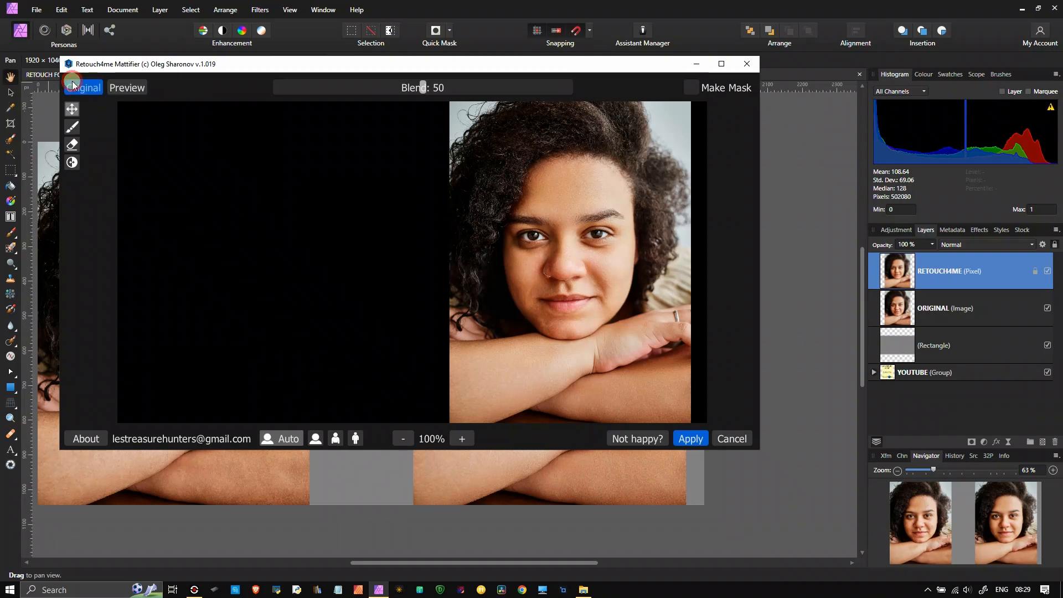
{"action": "left_click", "coordinate": [73, 86]}
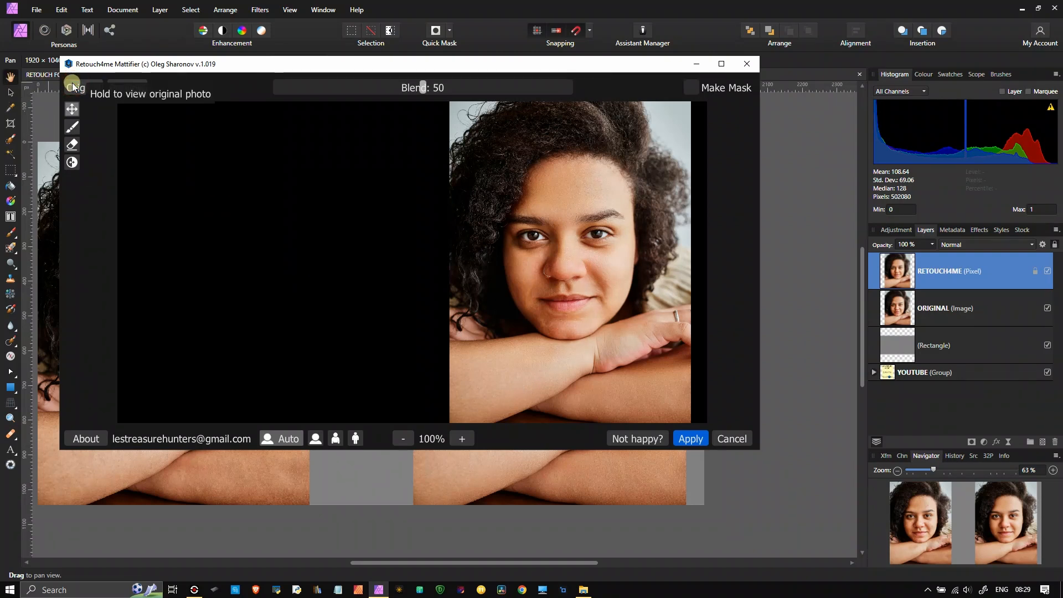
{"action": "left_click", "coordinate": [73, 86]}
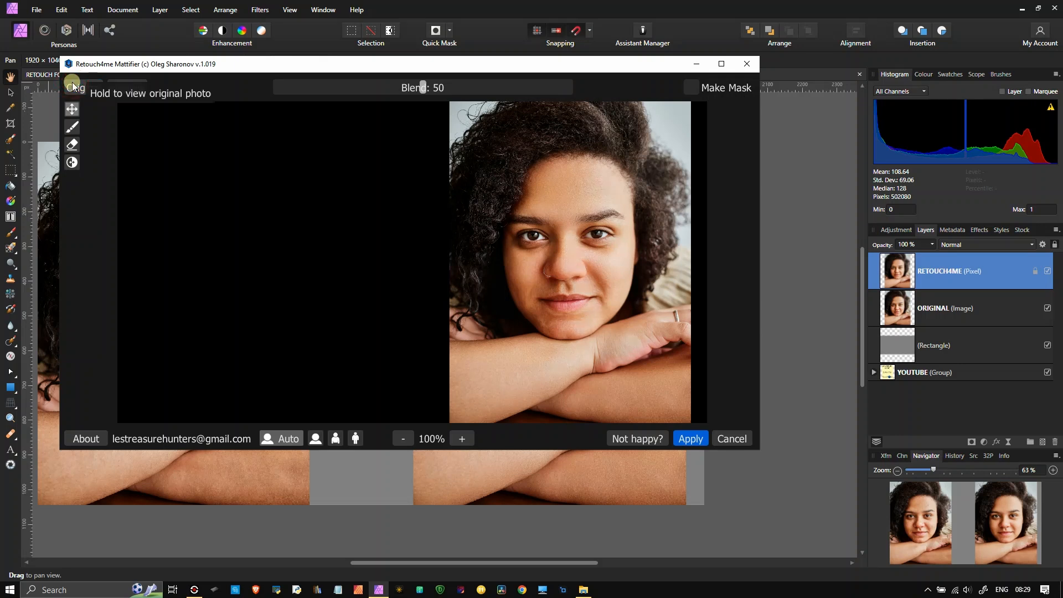
{"action": "left_click", "coordinate": [72, 86]}
{"action": "left_click", "coordinate": [72, 86]}
{"action": "left_click", "coordinate": [73, 85]}
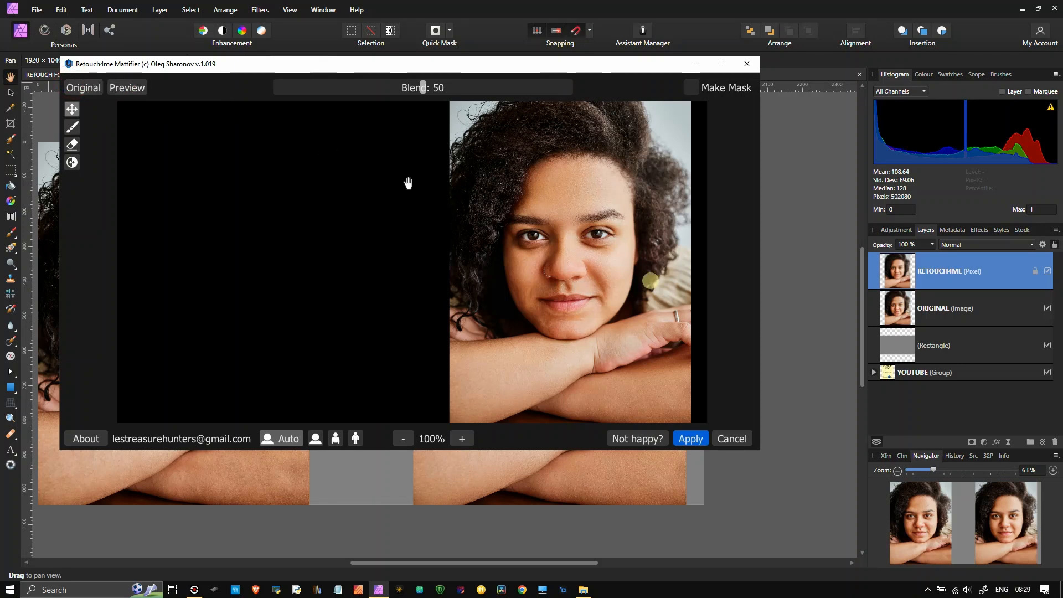
{"action": "left_click", "coordinate": [683, 439]}
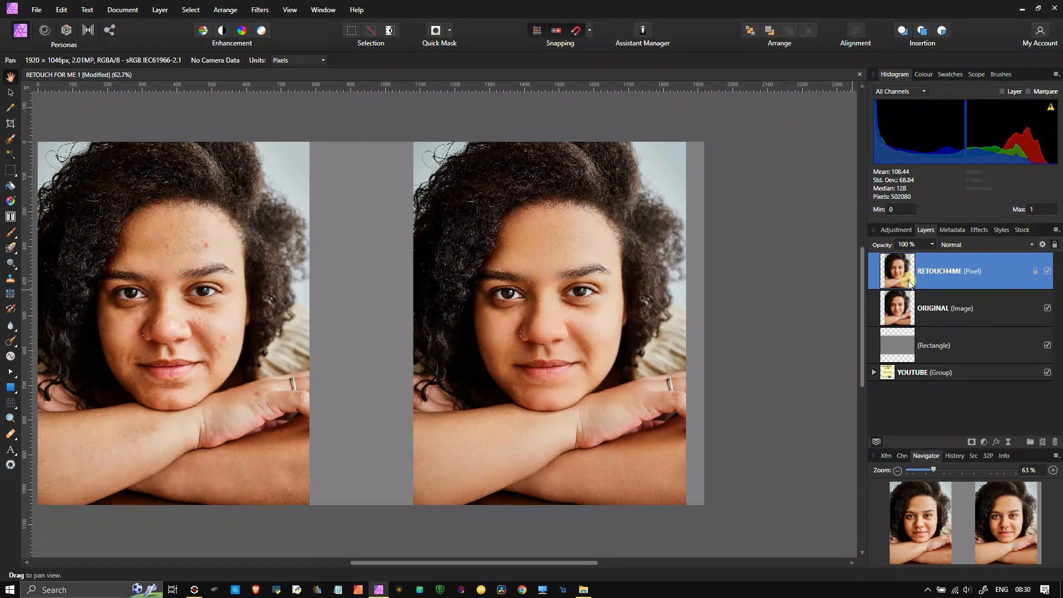
- Add a Curves adjustment, nest it inside the RETOUCH4ME layer and expand that layer
{"action": "left_click", "coordinate": [985, 443]}
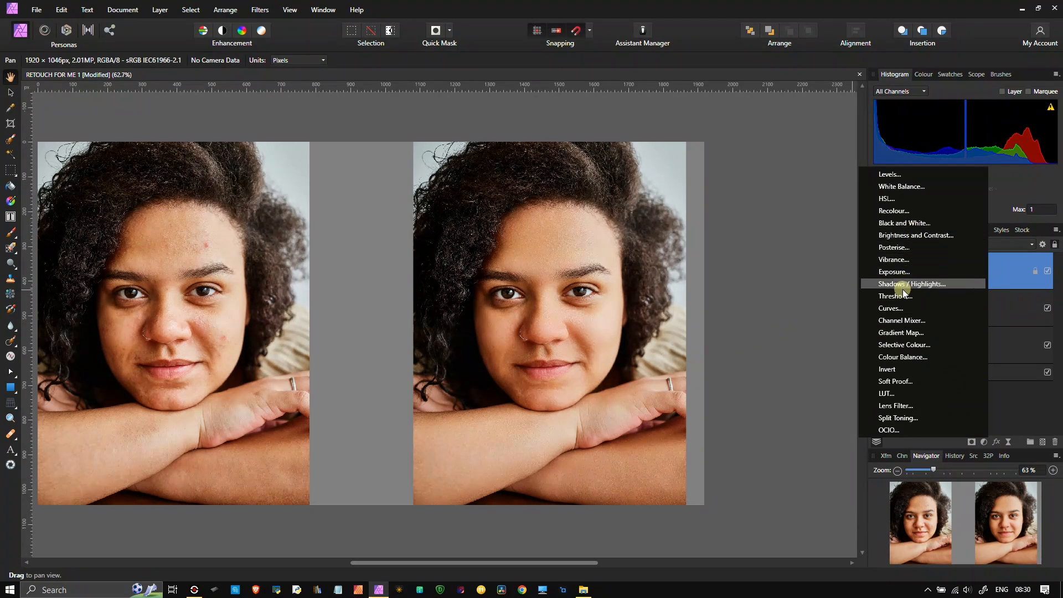
{"action": "left_click", "coordinate": [904, 308]}
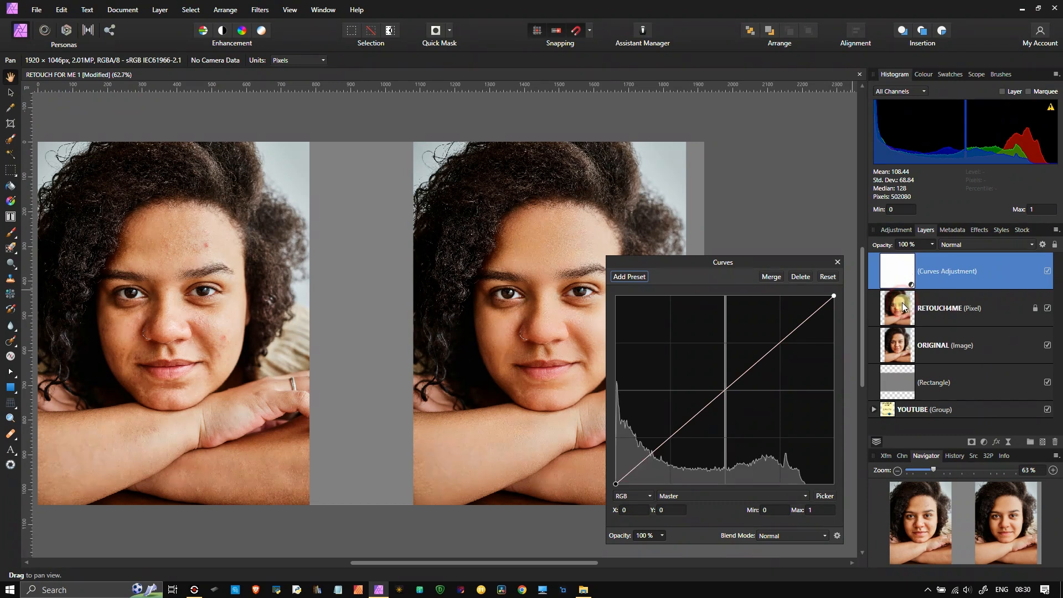
{"action": "left_click_drag", "start_coordinate": [884, 310], "coordinate": [913, 314]}
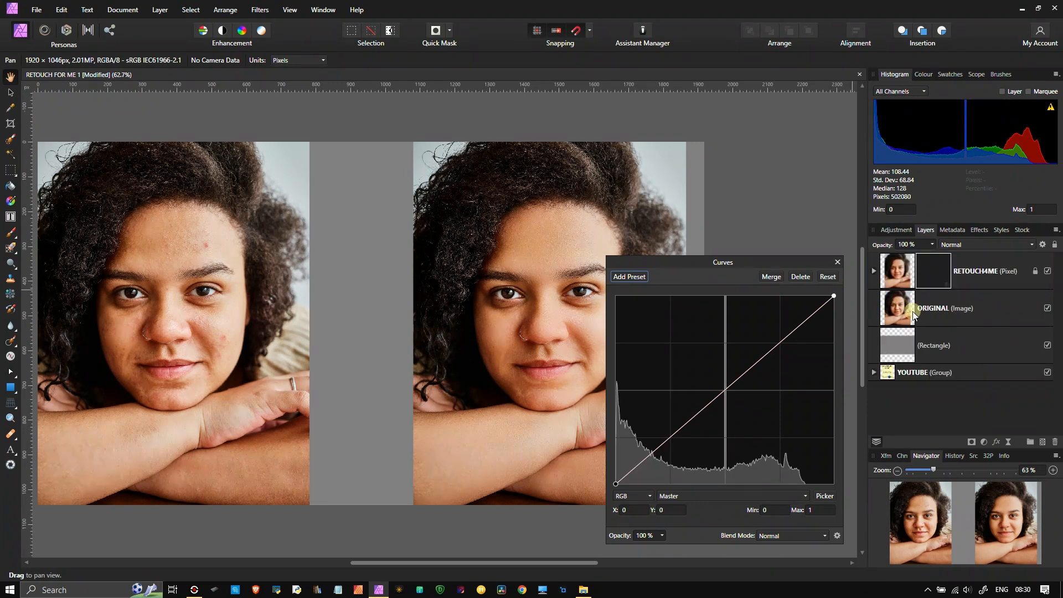
{"action": "left_click", "coordinate": [874, 271]}
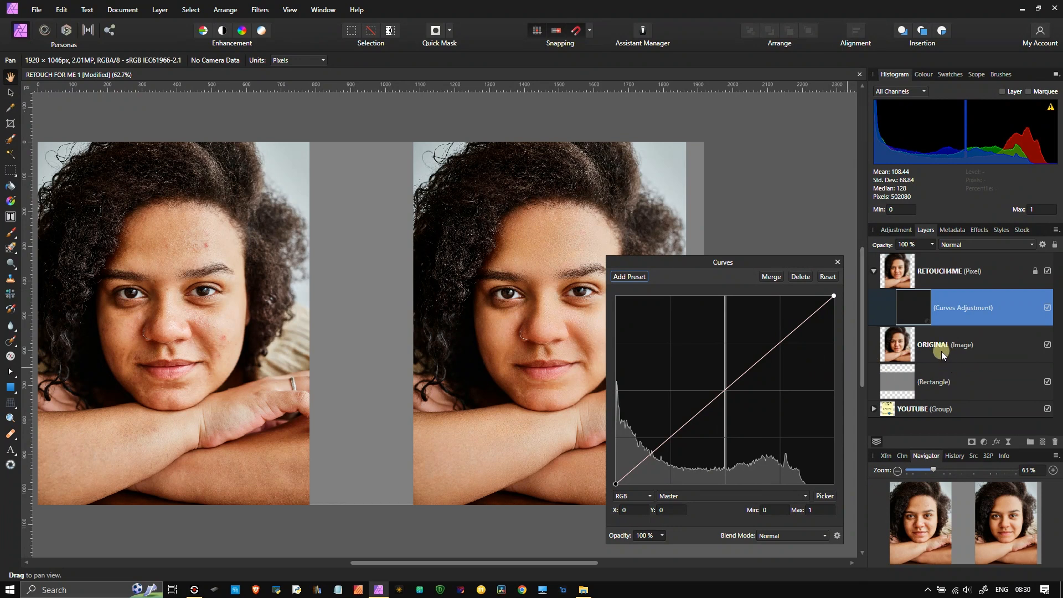
- Raise the master curve's midtones to about X 0.488, Y 0.561 and place a highlight point at about X 0.828, Y 0.847
{"action": "left_click", "coordinate": [726, 387]}
{"action": "left_click_drag", "start_coordinate": [727, 389], "coordinate": [723, 381]}
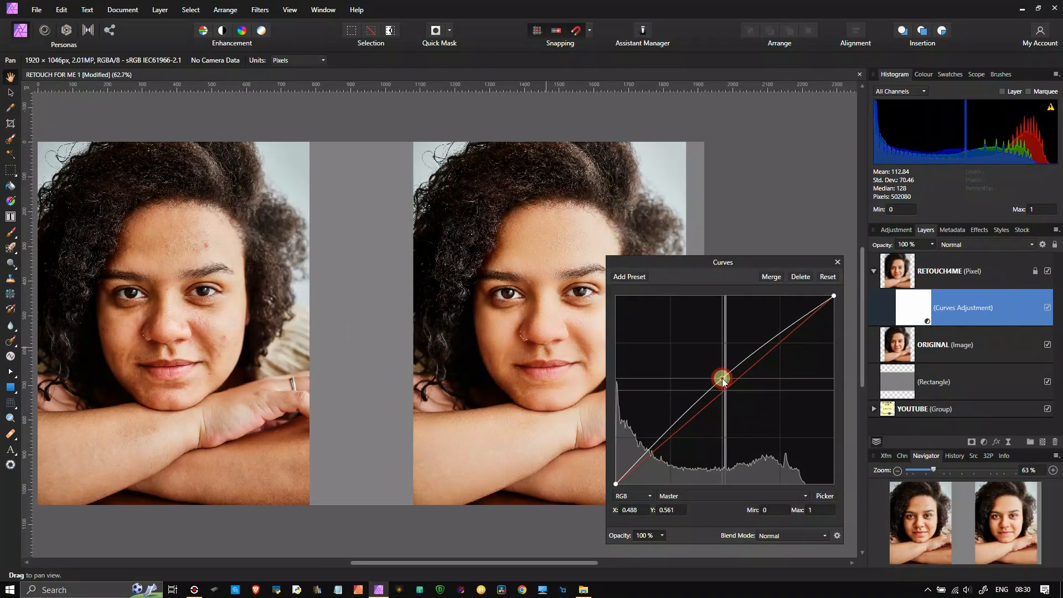
{"action": "left_click_drag", "start_coordinate": [721, 268], "coordinate": [902, 169]}
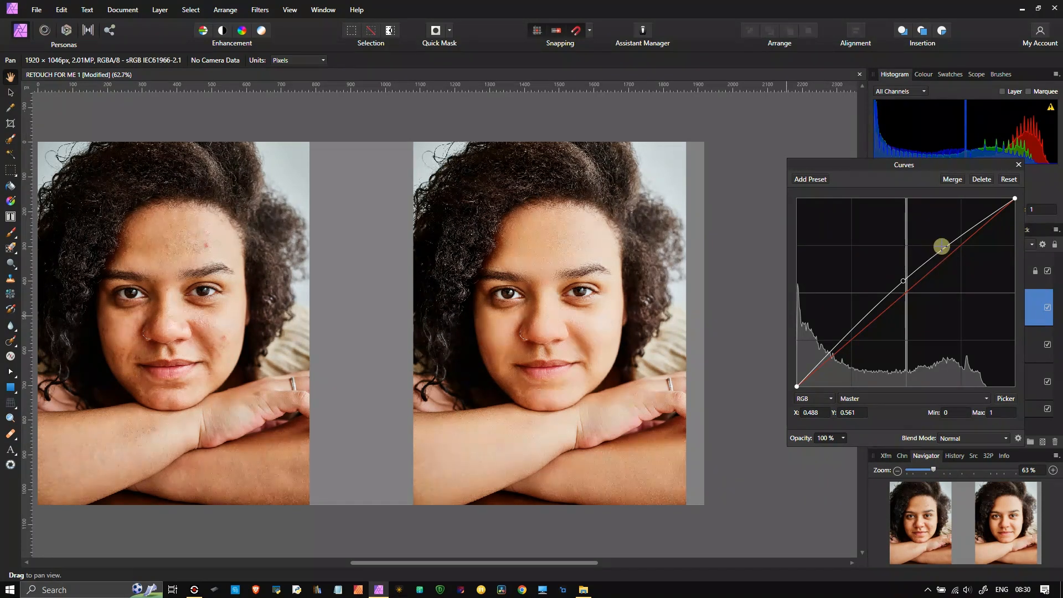
{"action": "left_click", "coordinate": [977, 225]}
{"action": "left_click_drag", "start_coordinate": [978, 226], "coordinate": [979, 229]}
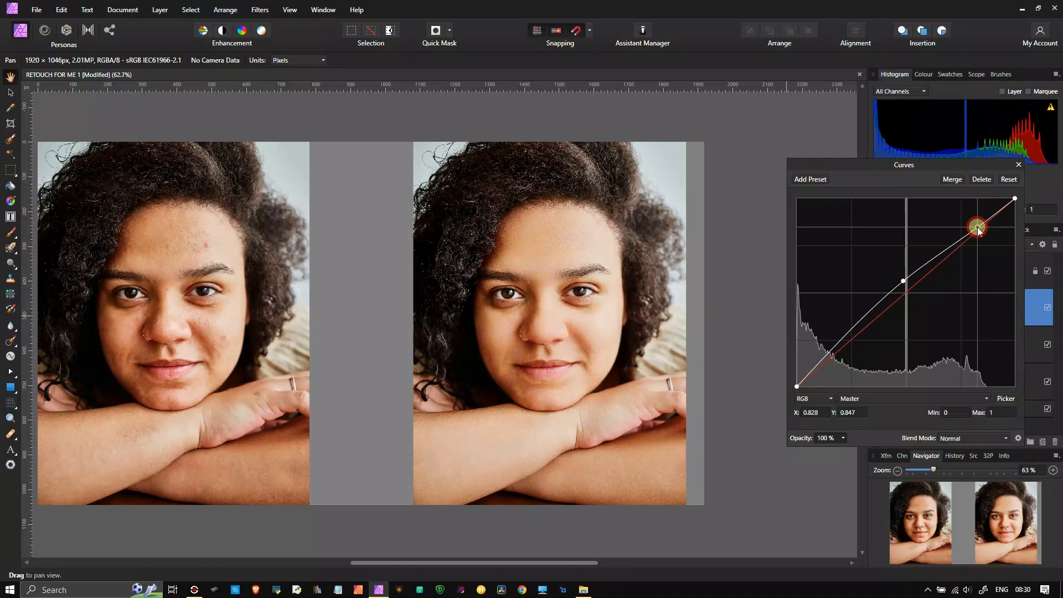
{"action": "left_click", "coordinate": [1019, 164]}
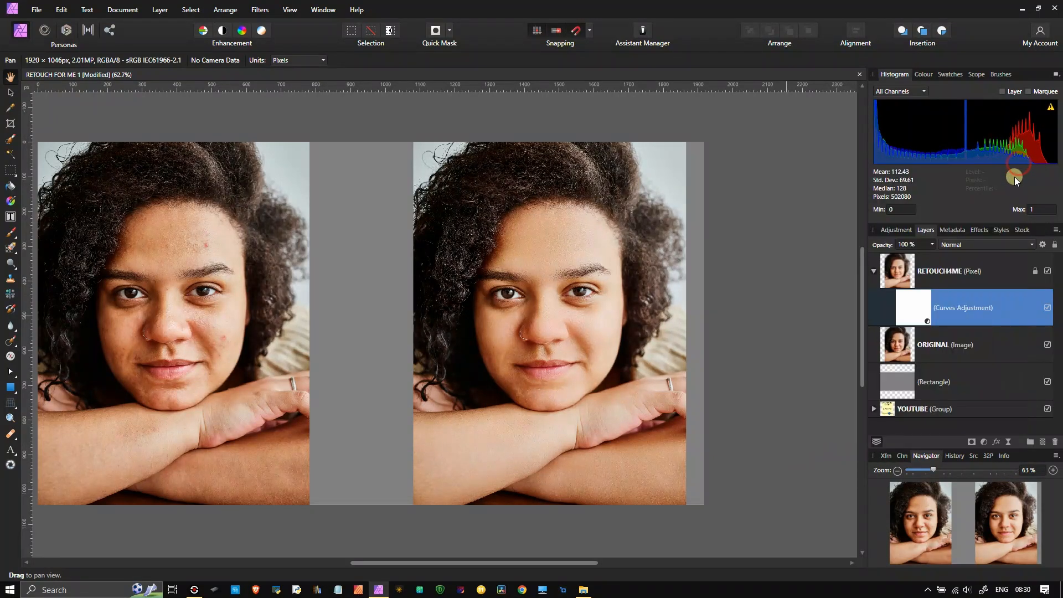
- Add a Vibrance adjustment inside the RETOUCH4ME layer with both Vibrance and Saturation set to -100%
{"action": "left_click", "coordinate": [985, 442]}
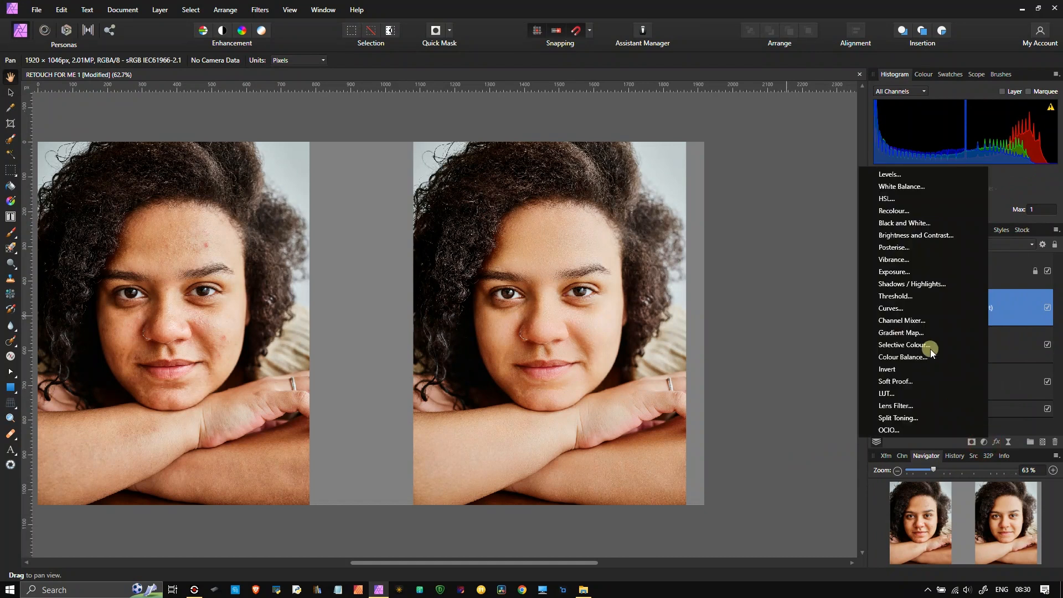
{"action": "left_click", "coordinate": [894, 262]}
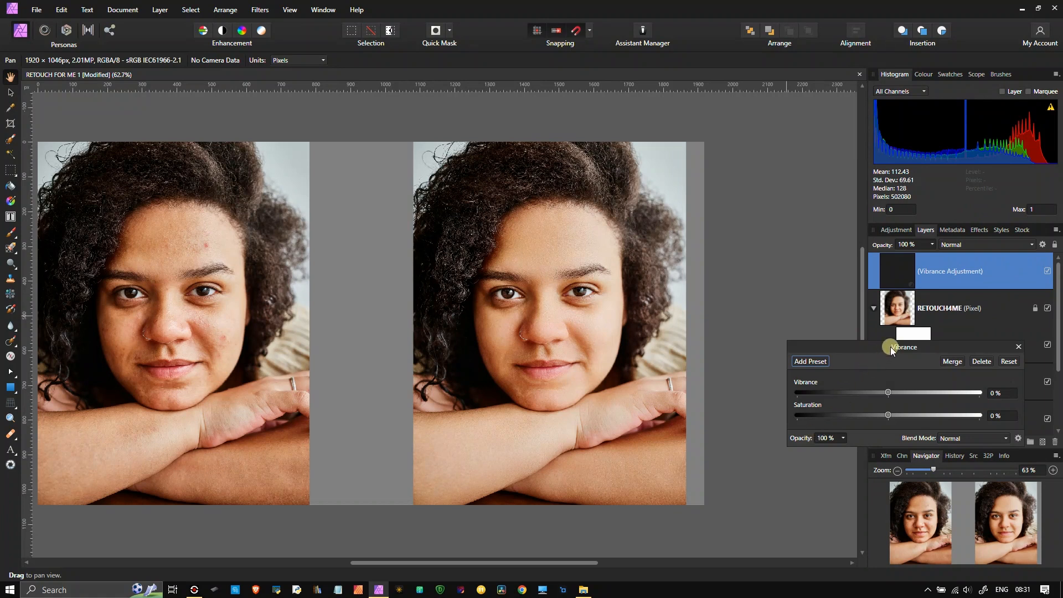
{"action": "left_click_drag", "start_coordinate": [908, 272], "coordinate": [905, 308]}
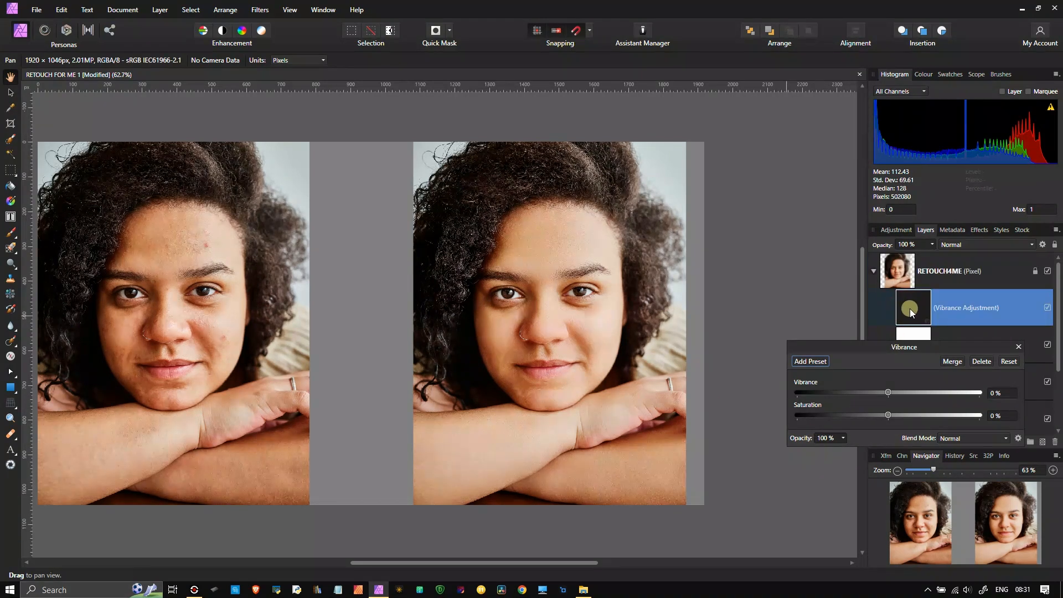
{"action": "left_click", "coordinate": [906, 361]}
{"action": "left_click_drag", "start_coordinate": [886, 416], "coordinate": [785, 419]}
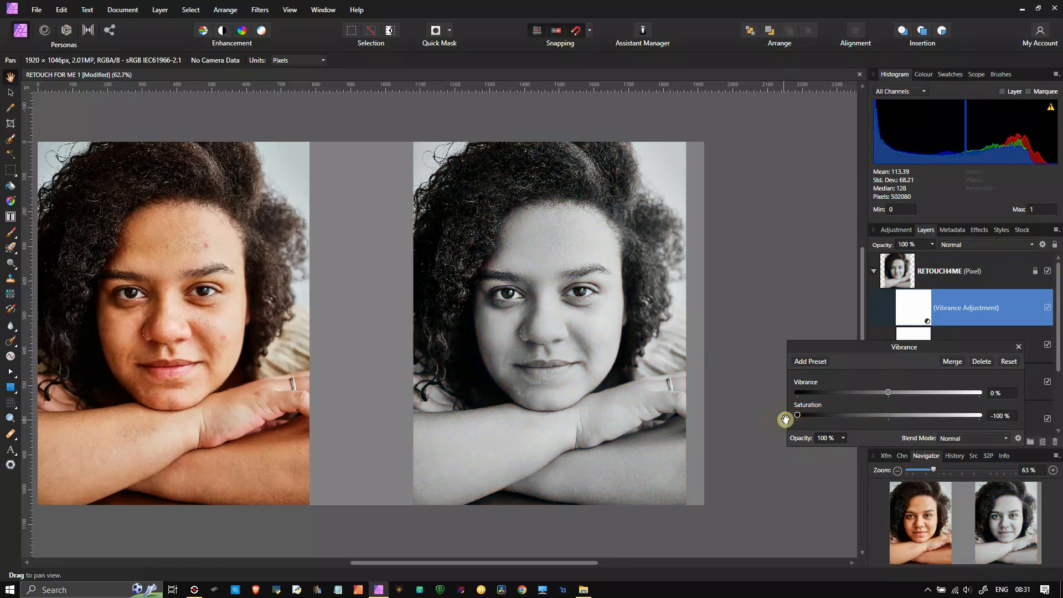
{"action": "left_click_drag", "start_coordinate": [876, 395], "coordinate": [782, 398]}
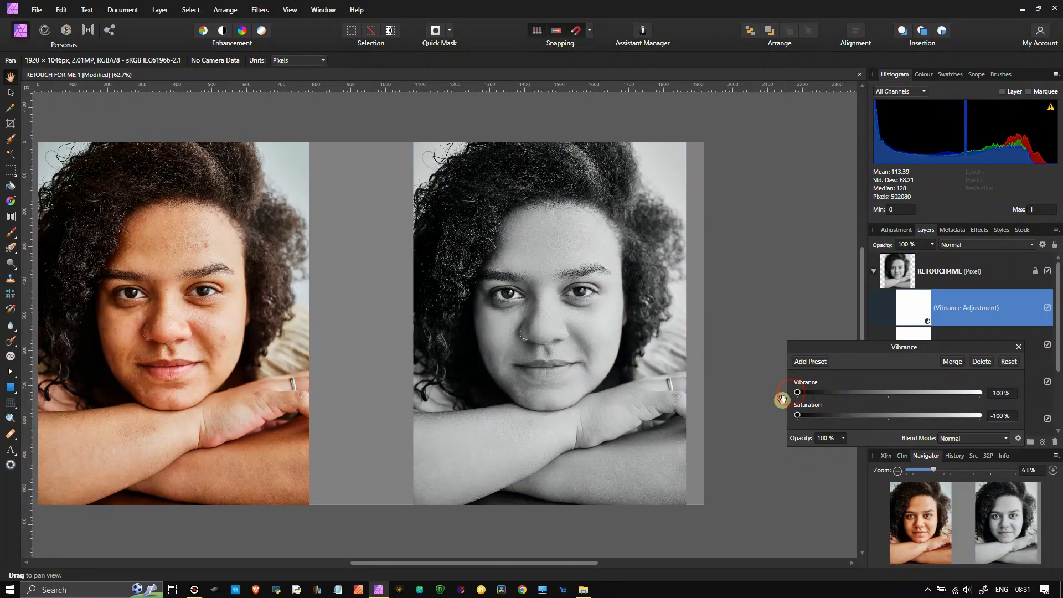
{"action": "left_click", "coordinate": [1019, 346]}
- Reopen the RETOUCH4ME layer's Curves adjustment, switch its colour mode to Gray and return it to RGB
{"action": "left_click", "coordinate": [922, 348]}
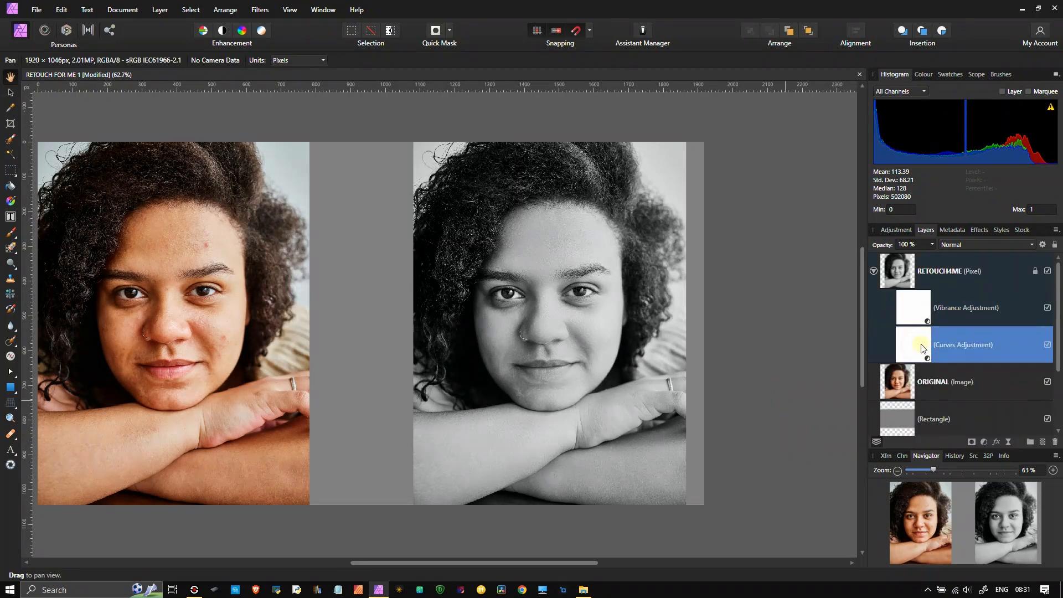
{"action": "double_click", "coordinate": [923, 349]}
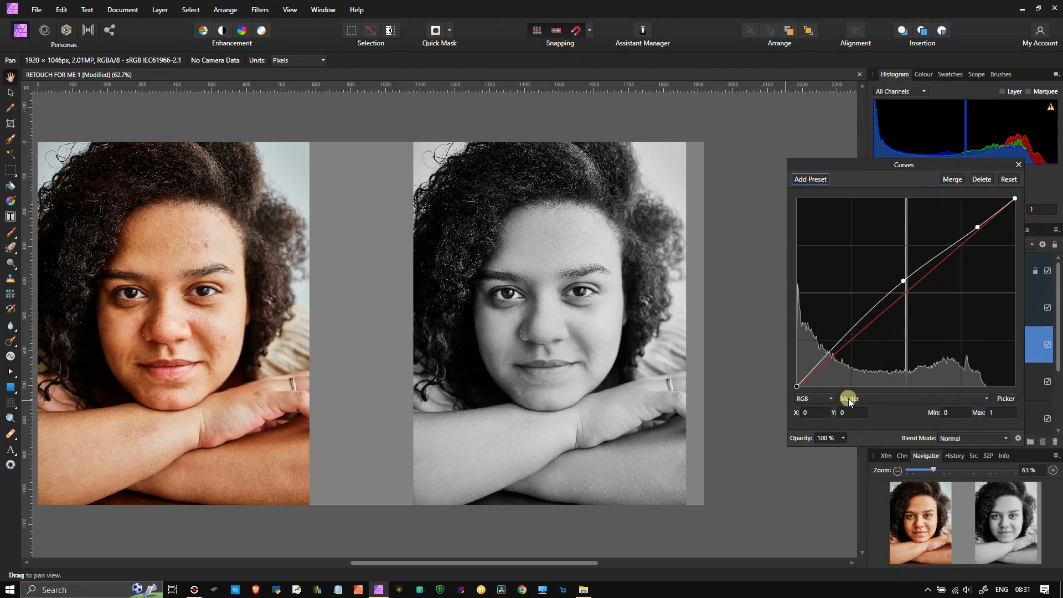
{"action": "left_click", "coordinate": [812, 399]}
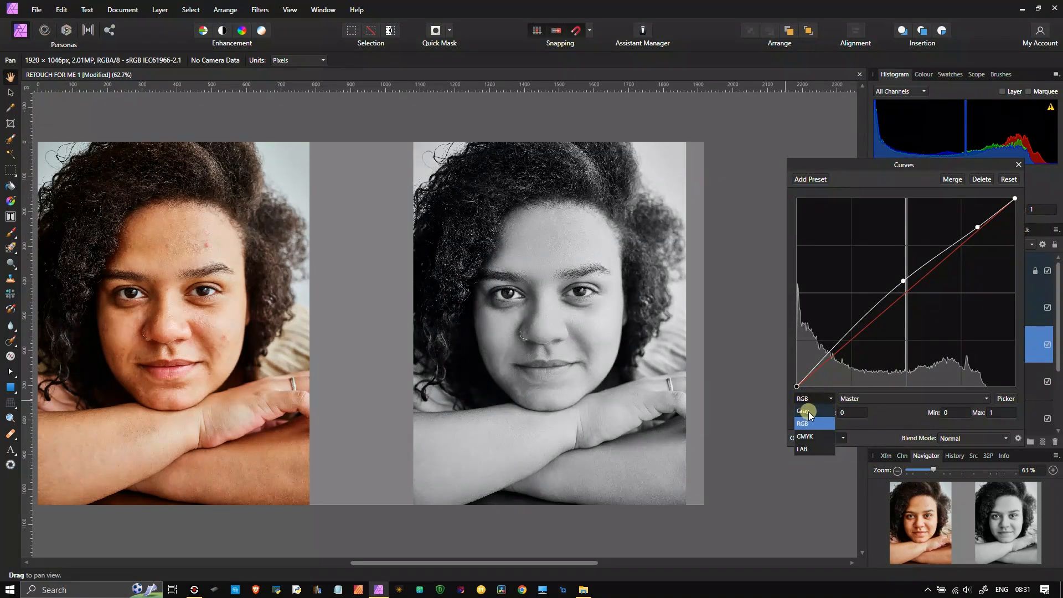
{"action": "left_click", "coordinate": [808, 412]}
{"action": "left_click", "coordinate": [879, 396]}
{"action": "left_click", "coordinate": [879, 396]}
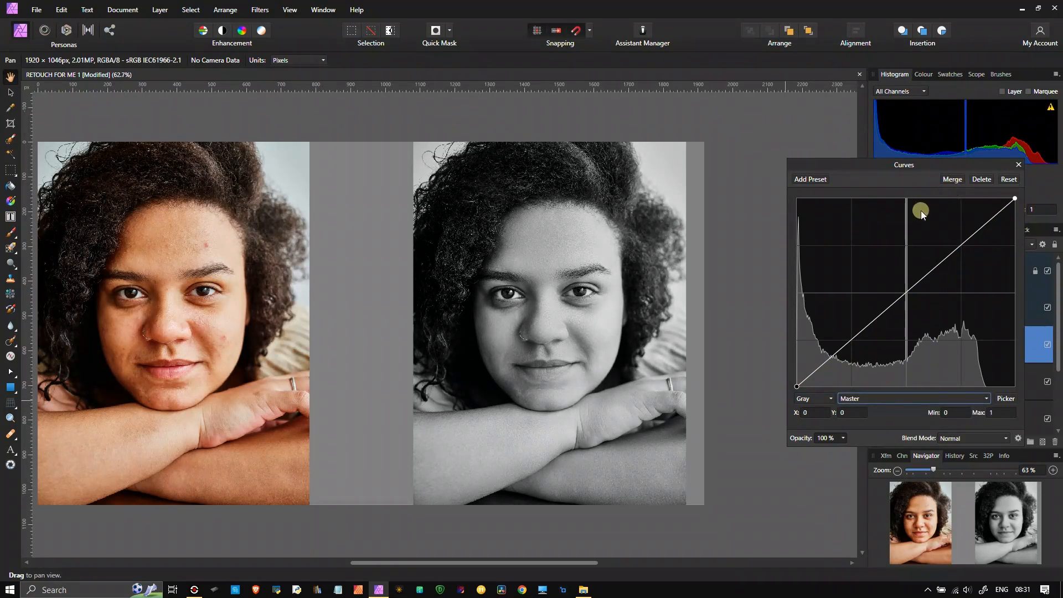
{"action": "left_click", "coordinate": [813, 398]}
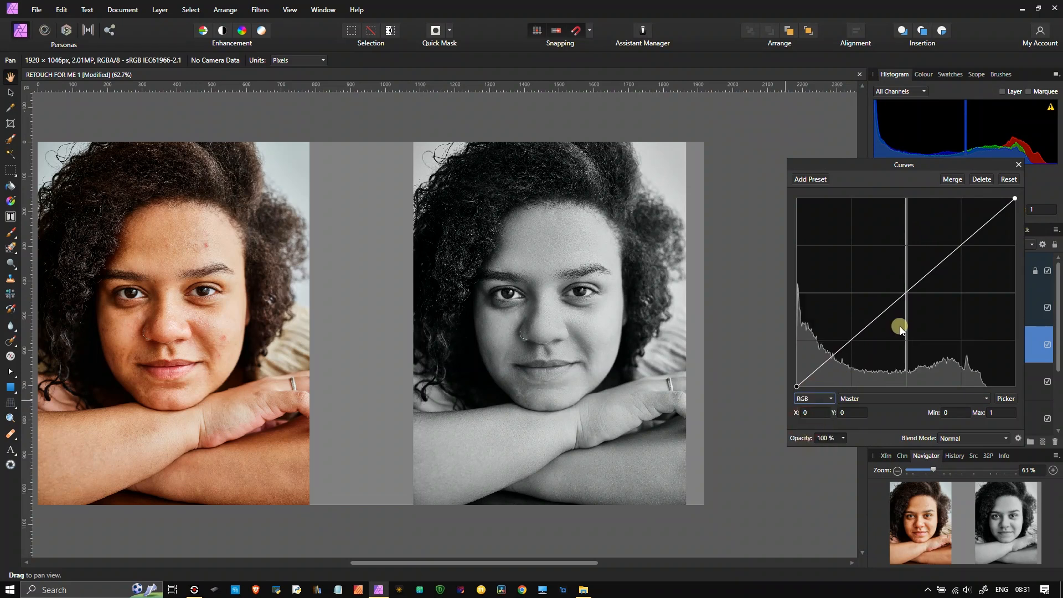
- Adjust the Blue channel curve with a midtone point at about X 0.475, Y 0.49 and close the Curves adjustment
{"action": "left_click", "coordinate": [868, 398]}
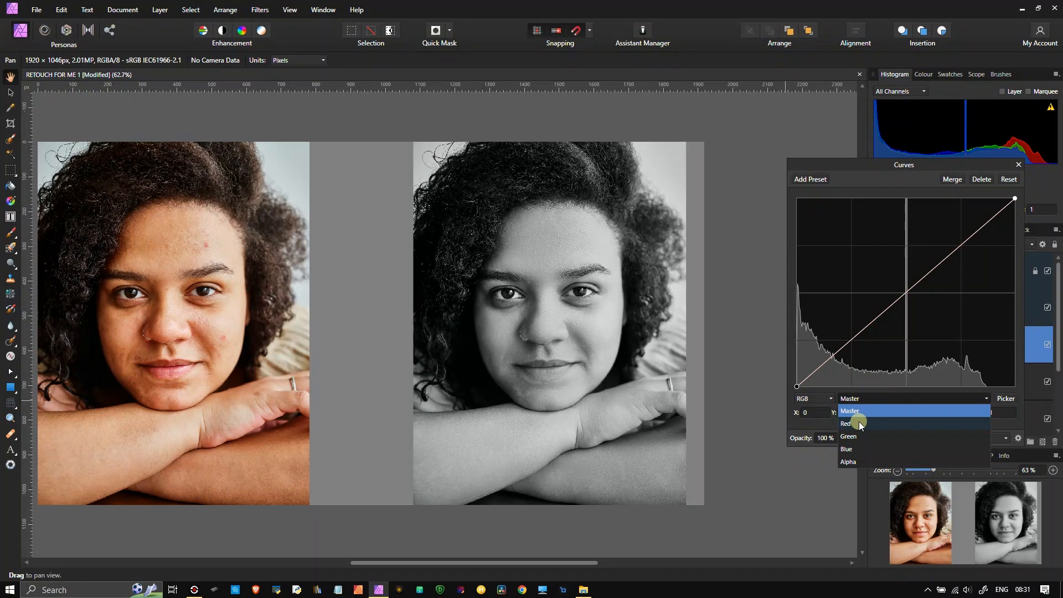
{"action": "left_click", "coordinate": [856, 448]}
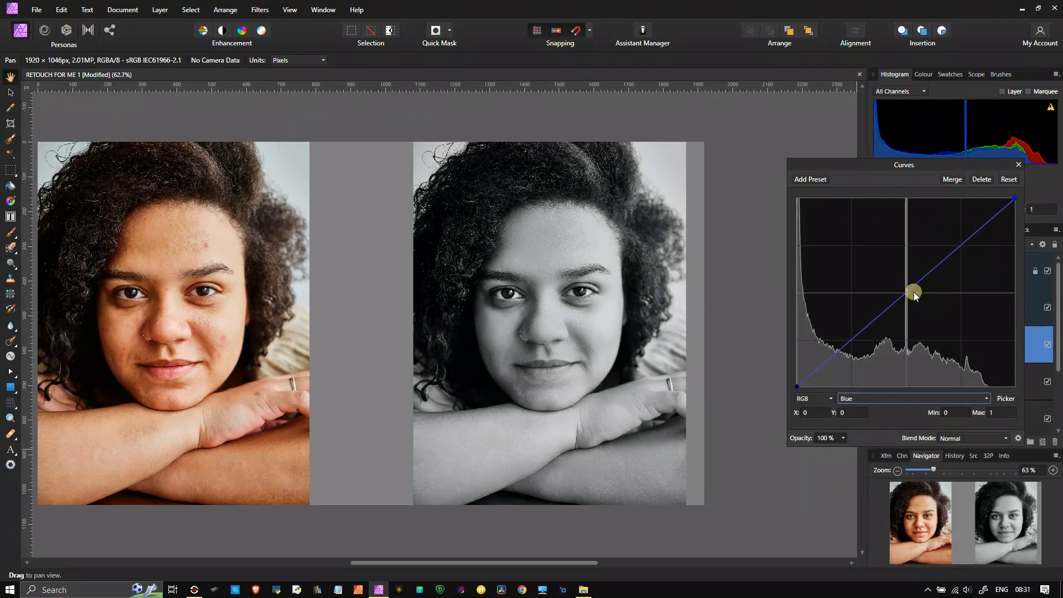
{"action": "mouse_move", "coordinate": [906, 294]}
{"action": "left_mouse_down"}
{"action": "mouse_move", "coordinate": [908, 313]}
{"action": "mouse_move", "coordinate": [898, 280]}
{"action": "mouse_move", "coordinate": [901, 316]}
{"action": "mouse_move", "coordinate": [899, 305]}
{"action": "left_mouse_up"}
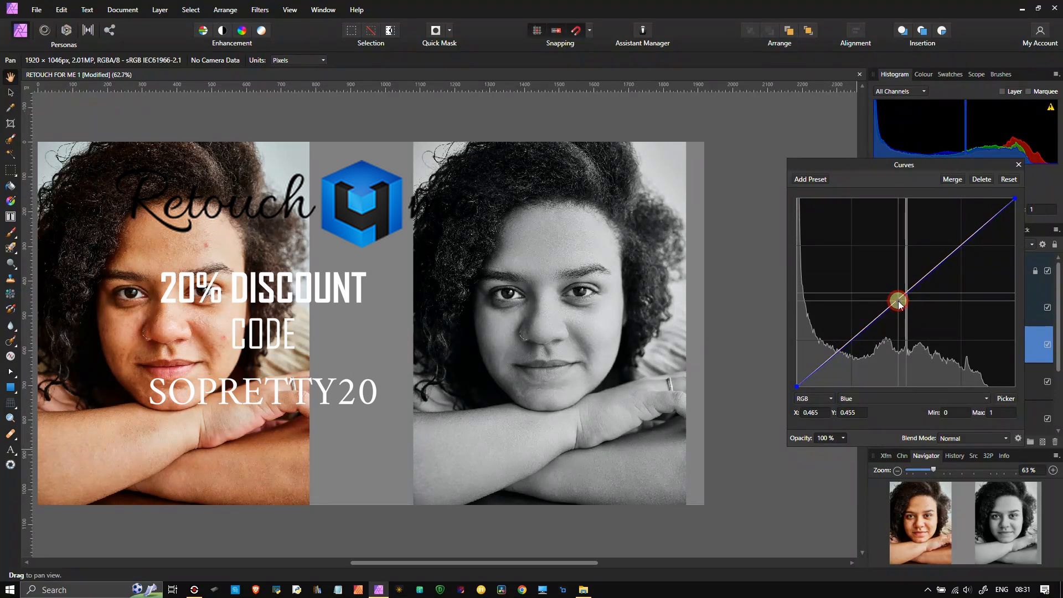
{"action": "left_click_drag", "start_coordinate": [900, 304], "coordinate": [900, 308]}
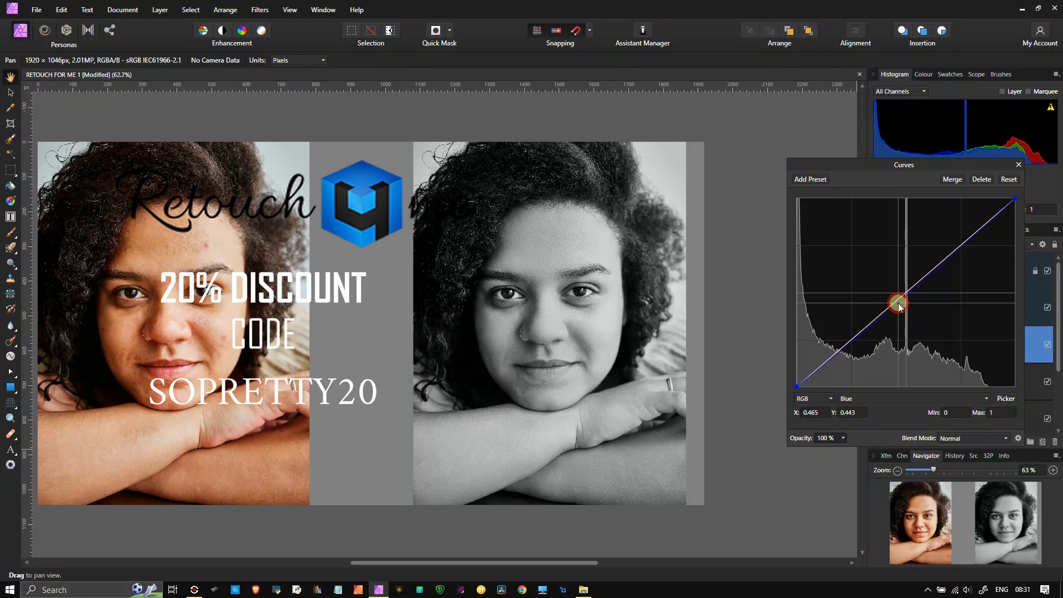
{"action": "left_click_drag", "start_coordinate": [899, 306], "coordinate": [901, 293]}
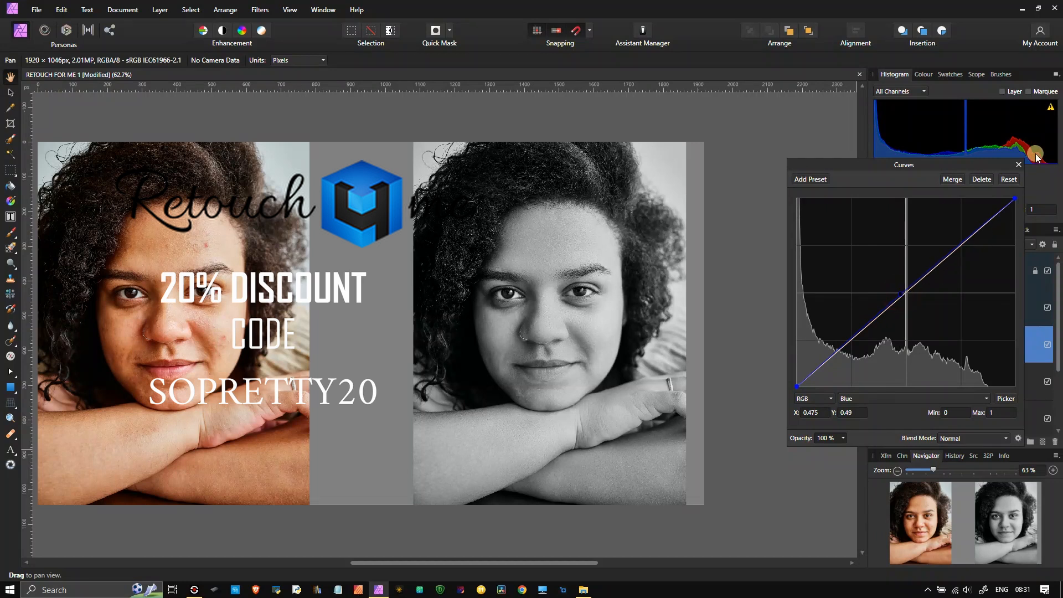
{"action": "left_click", "coordinate": [1018, 165]}
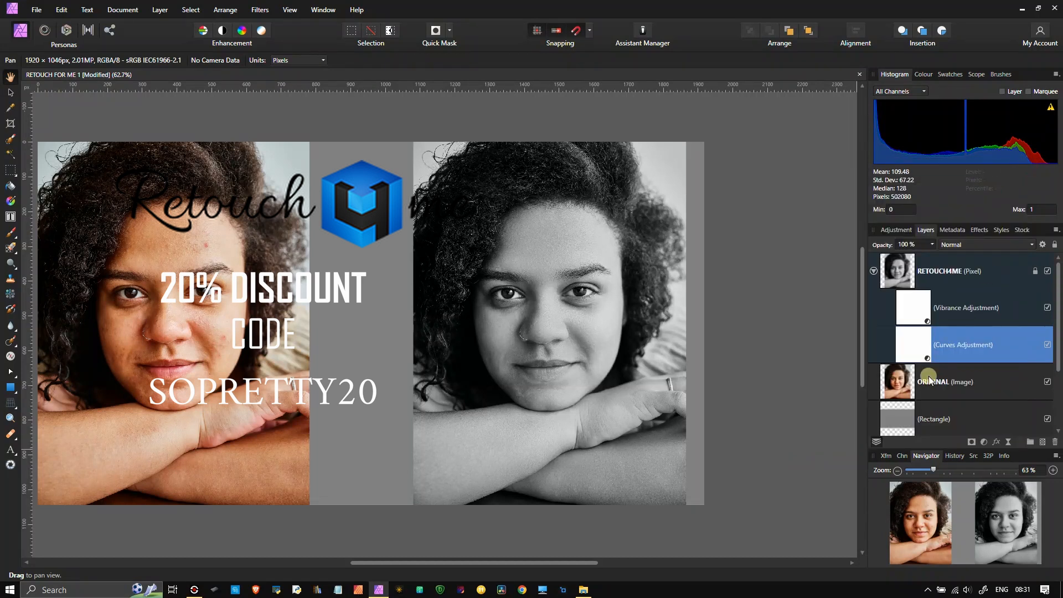
- Add a Recolour adjustment nested inside the RETOUCH4ME layer, above the Vibrance adjustment
{"action": "left_click", "coordinate": [984, 441]}
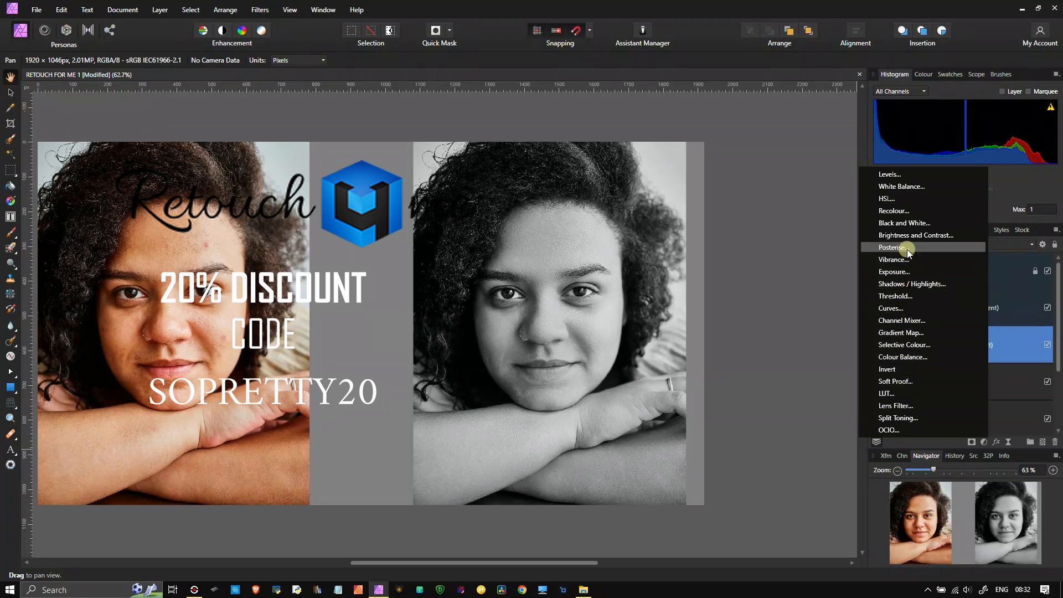
{"action": "left_click", "coordinate": [906, 207]}
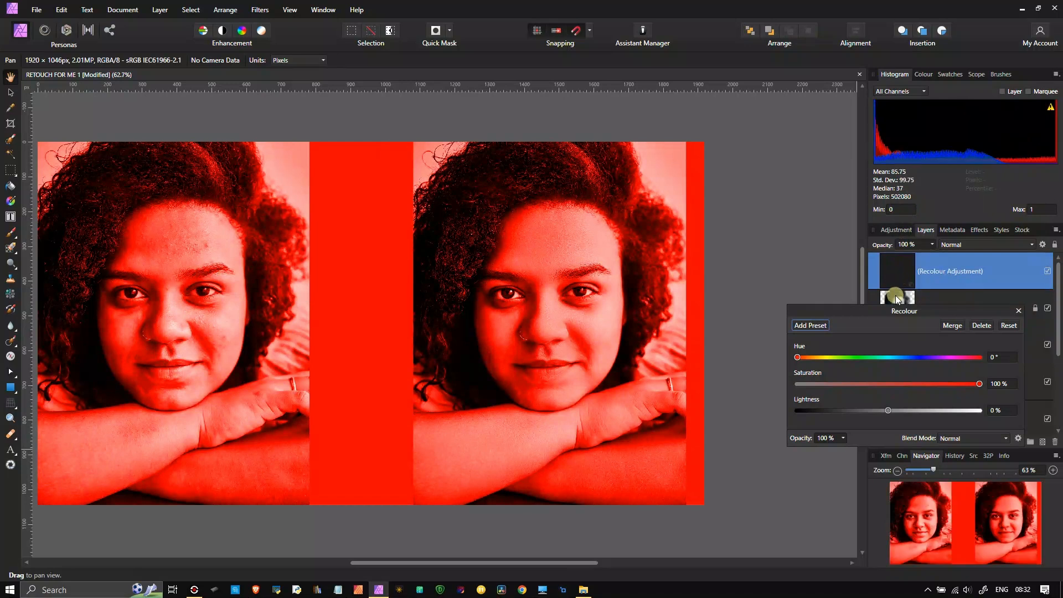
{"action": "left_click_drag", "start_coordinate": [888, 317], "coordinate": [576, 373]}
{"action": "left_click_drag", "start_coordinate": [901, 306], "coordinate": [901, 305]}
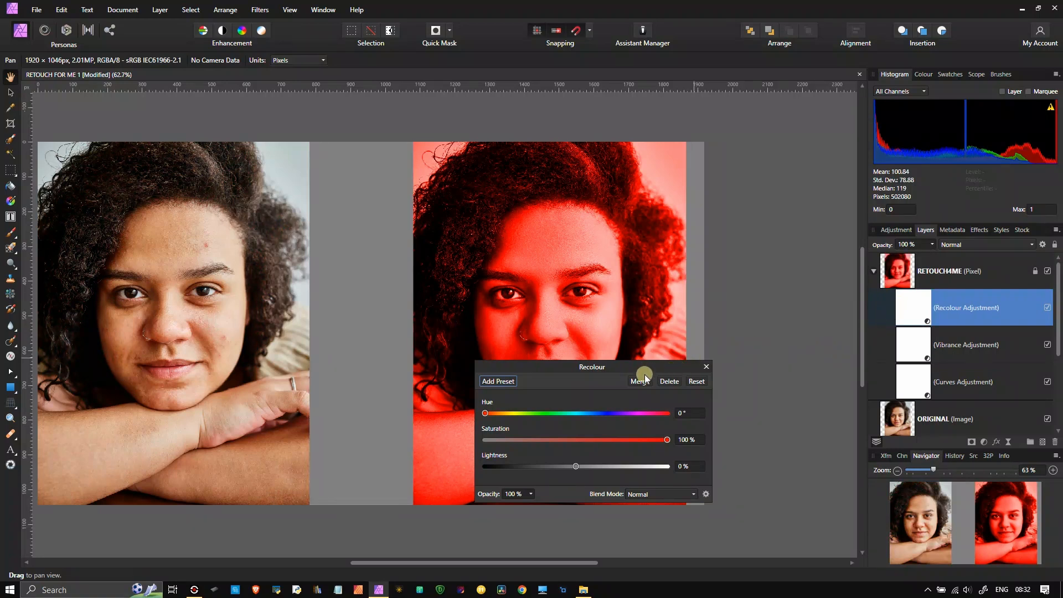
- Set the Recolour adjustment's blend mode to Colour and its hue to about 41.6°
{"action": "left_click", "coordinate": [656, 493]}
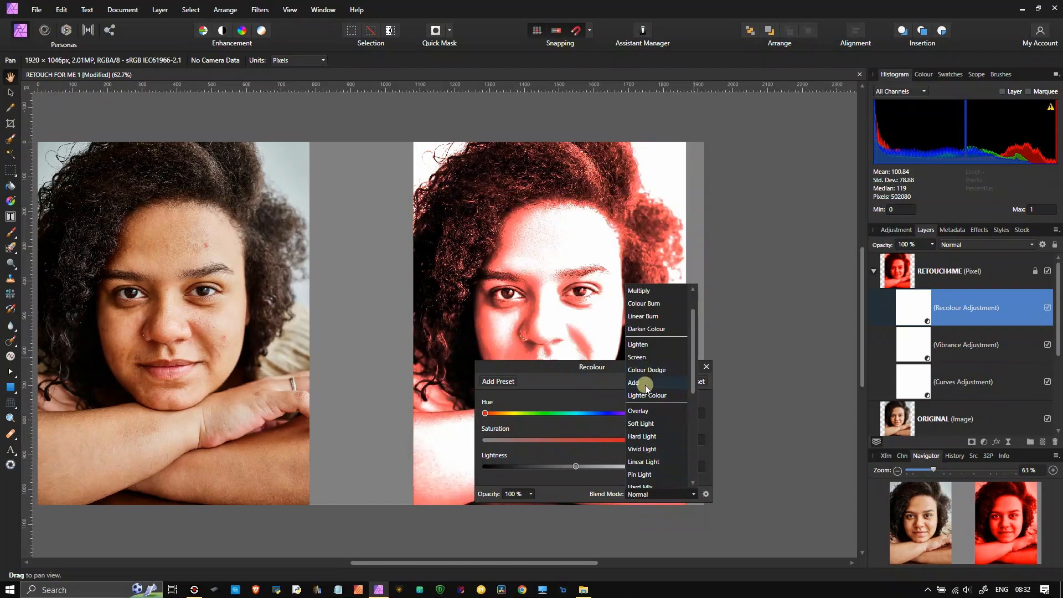
{"action": "scroll", "coordinate": [642, 421], "scroll_direction": "down", "scroll_amount": 5}
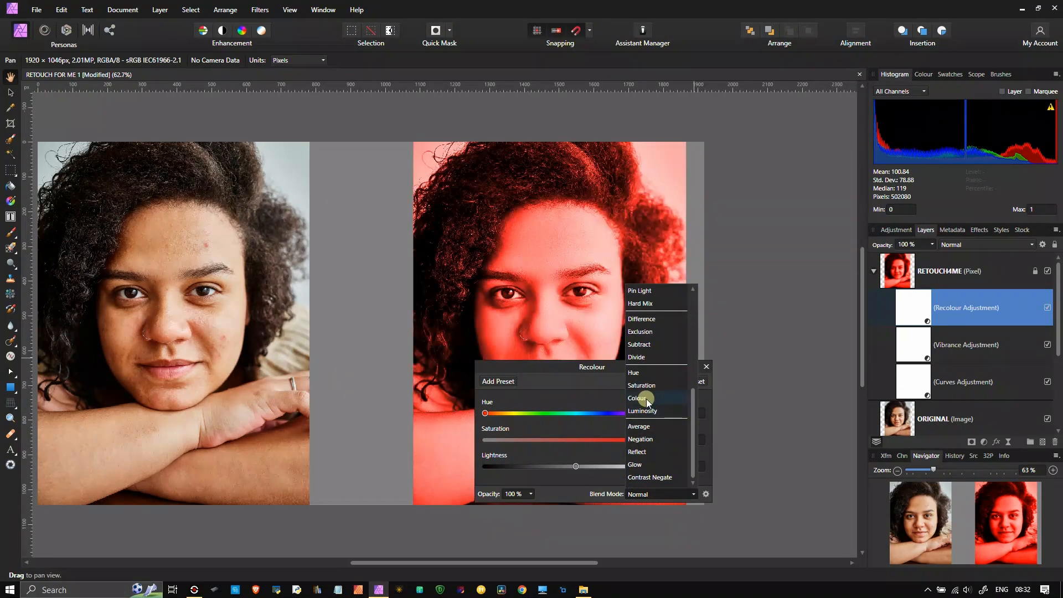
{"action": "left_click", "coordinate": [638, 398]}
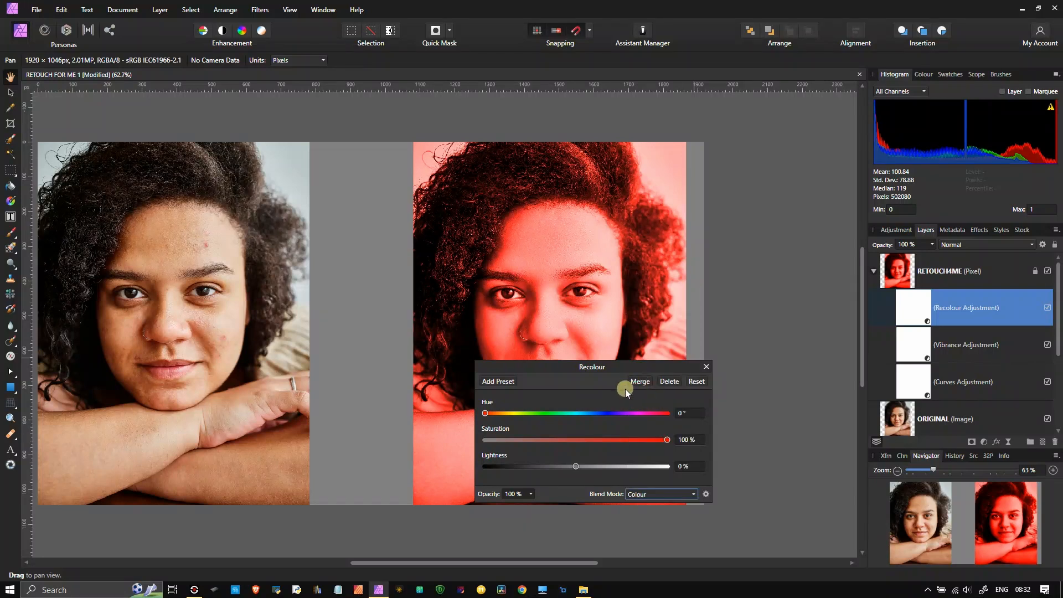
{"action": "left_click_drag", "start_coordinate": [485, 413], "coordinate": [506, 419]}
{"action": "left_click_drag", "start_coordinate": [606, 366], "coordinate": [285, 324]}
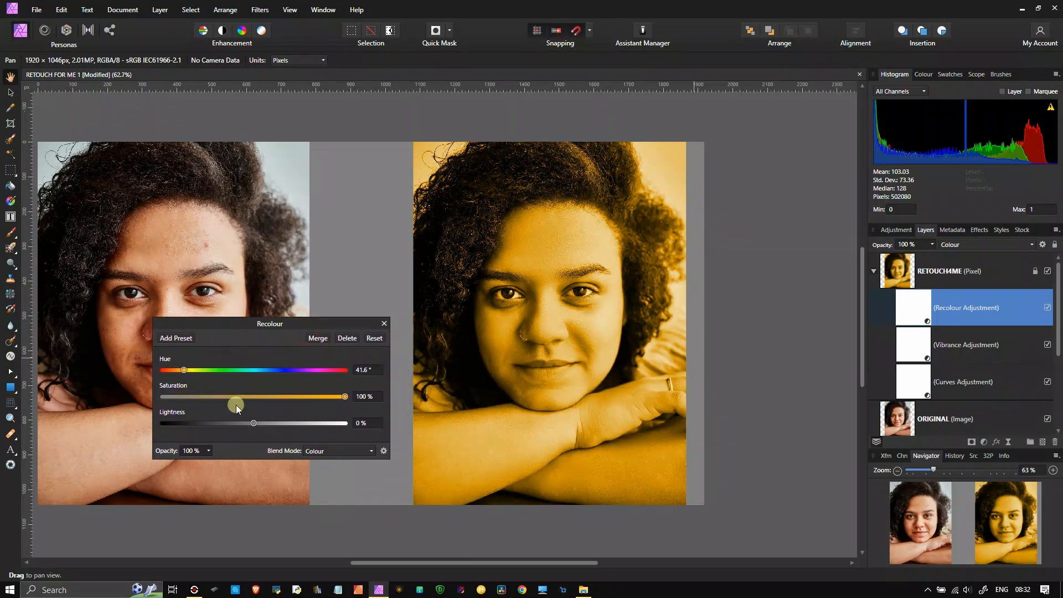
- Refine the Recolour adjustment to about 40.5° hue, 70% saturation and 46% lightness
{"action": "left_click_drag", "start_coordinate": [253, 424], "coordinate": [330, 445]}
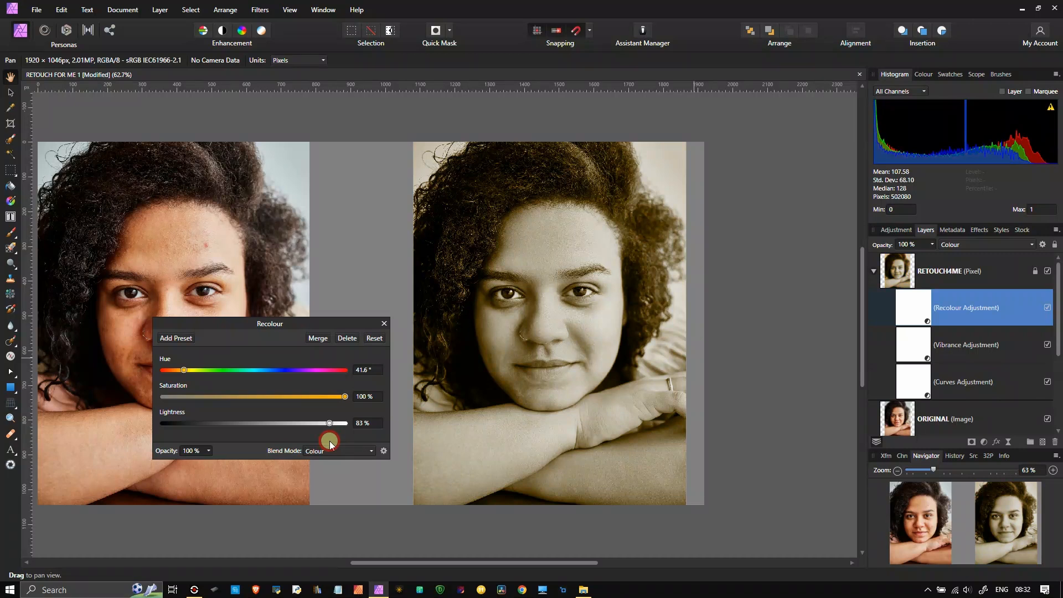
{"action": "left_click_drag", "start_coordinate": [183, 369], "coordinate": [184, 373]}
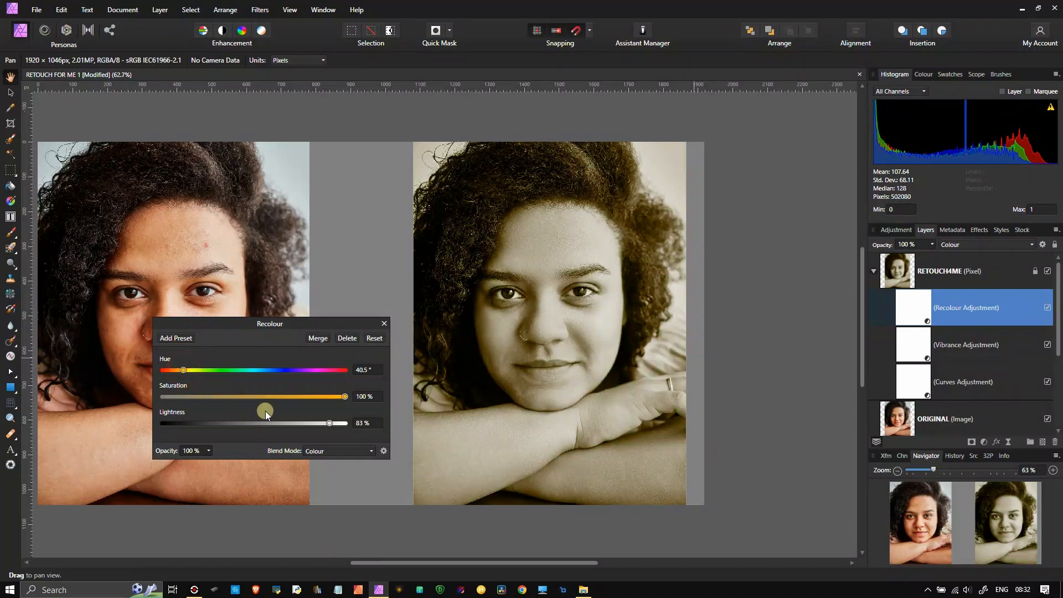
{"action": "left_click_drag", "start_coordinate": [340, 397], "coordinate": [290, 400]}
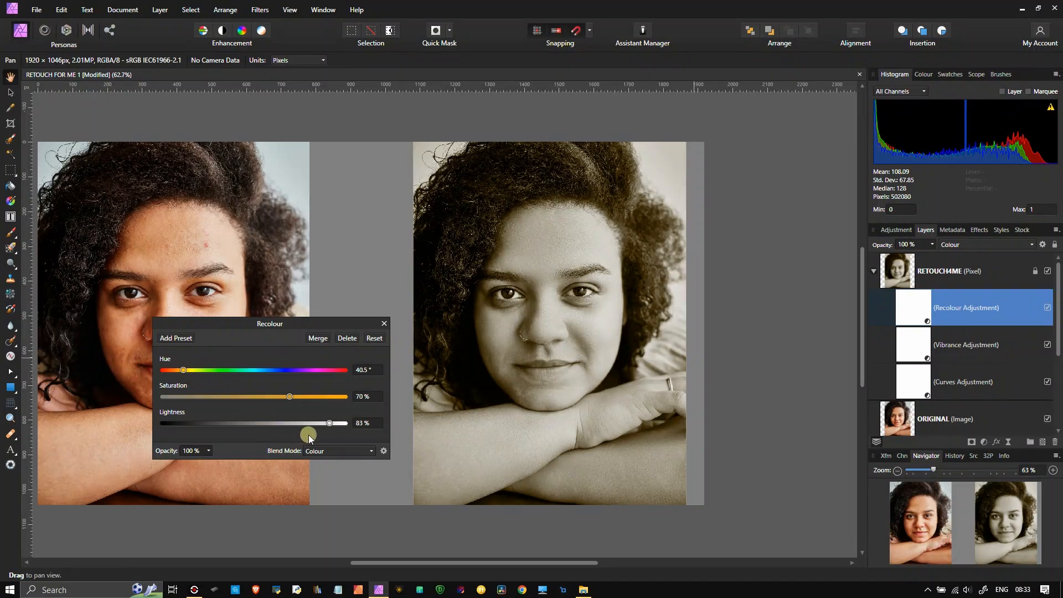
{"action": "left_click_drag", "start_coordinate": [330, 427], "coordinate": [307, 427]}
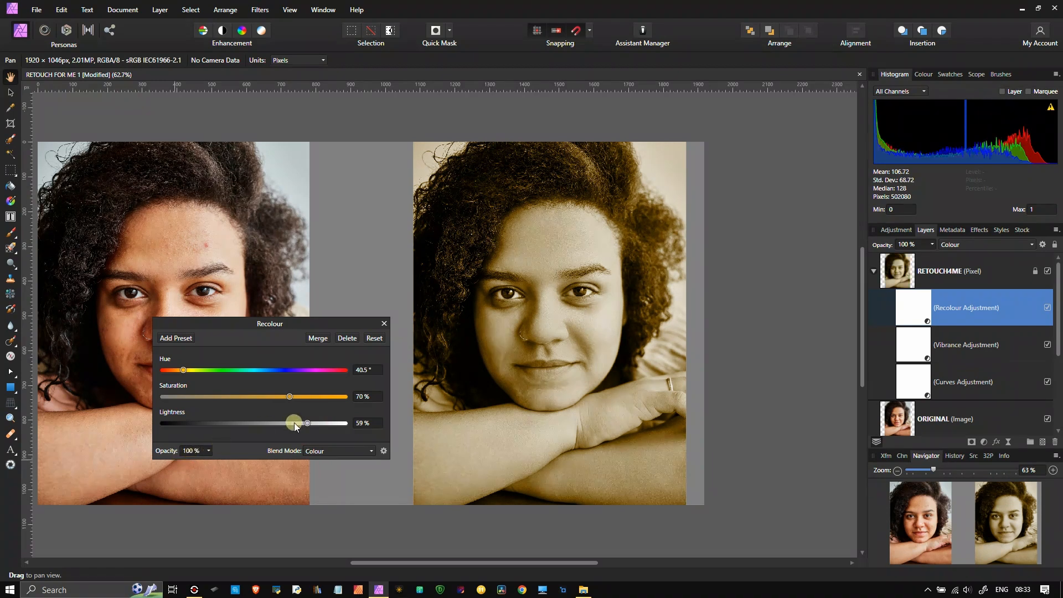
{"action": "left_click_drag", "start_coordinate": [306, 424], "coordinate": [296, 425]}
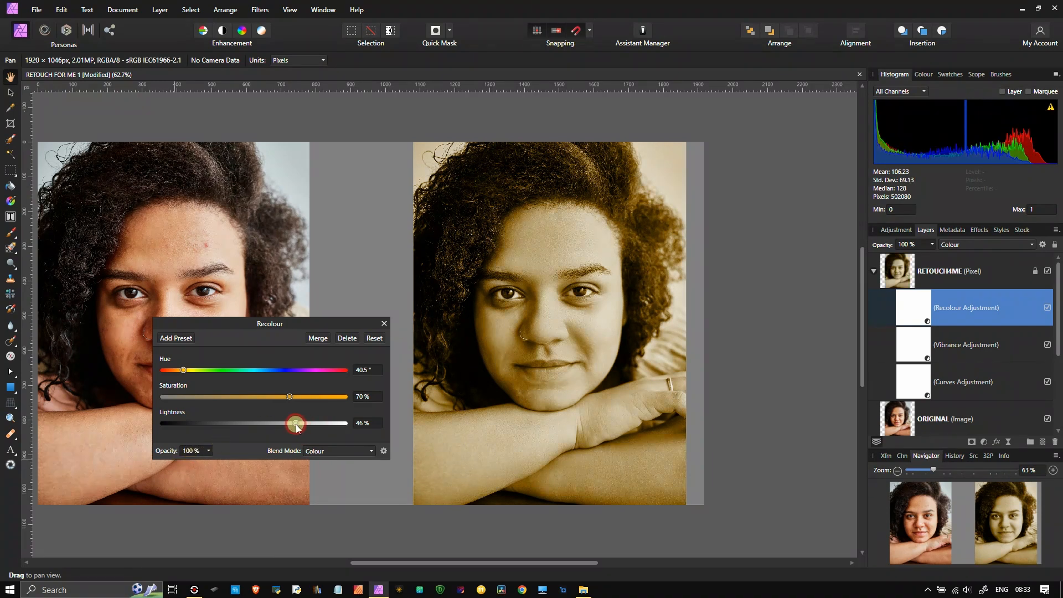
- Reduce the Recolour adjustment's opacity to 50% and close its settings
{"action": "left_click", "coordinate": [208, 451]}
{"action": "left_click_drag", "start_coordinate": [201, 463], "coordinate": [170, 471]}
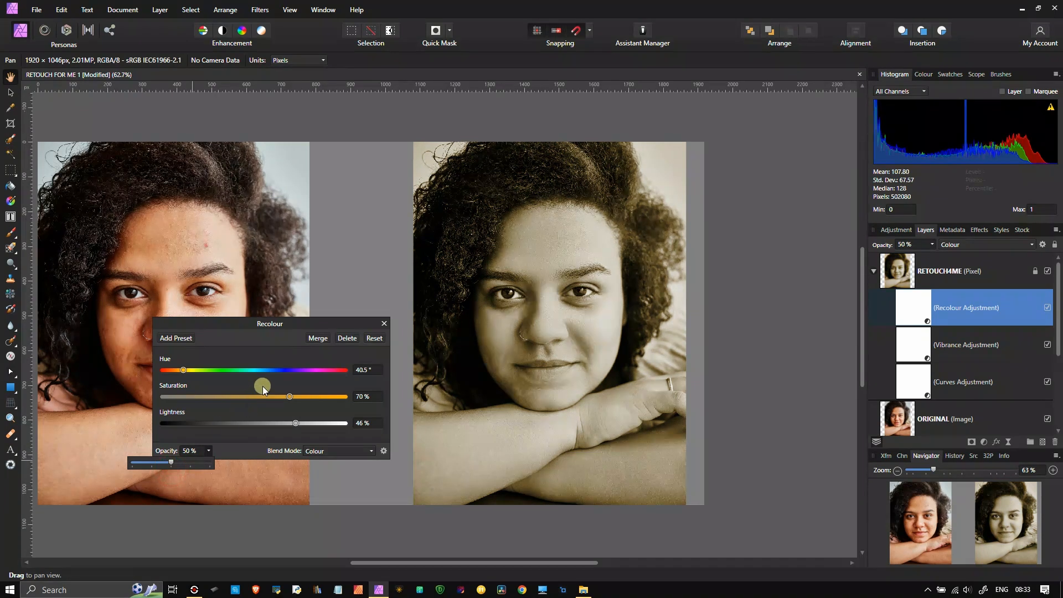
{"action": "left_click", "coordinate": [385, 325]}
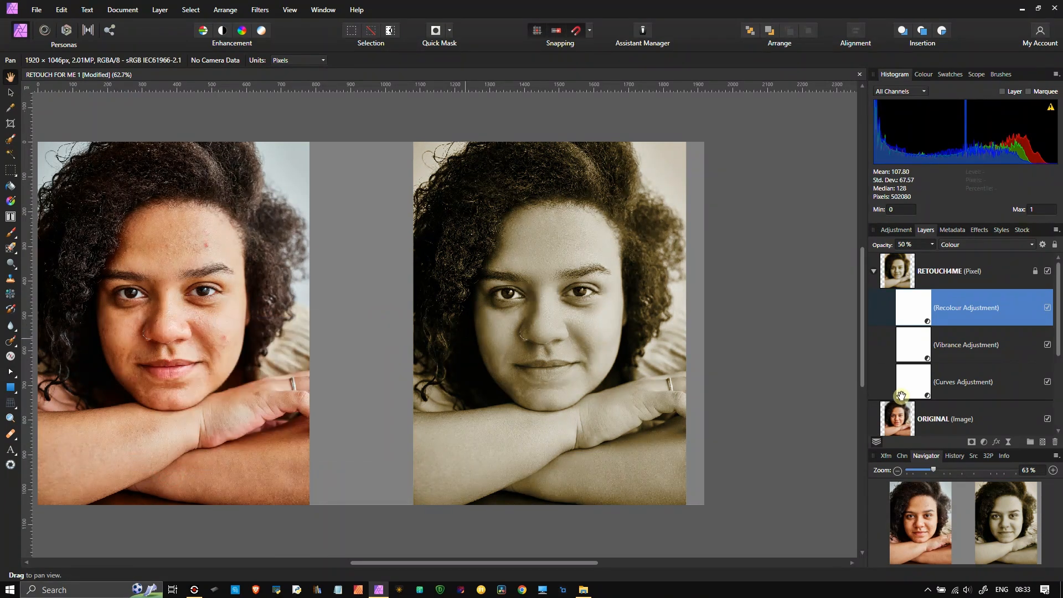
- Unlock the RETOUCH4ME layer and shift its portrait horizontally until it meets the canvas's right edge
{"action": "left_click_drag", "start_coordinate": [988, 520], "coordinate": [961, 527]}
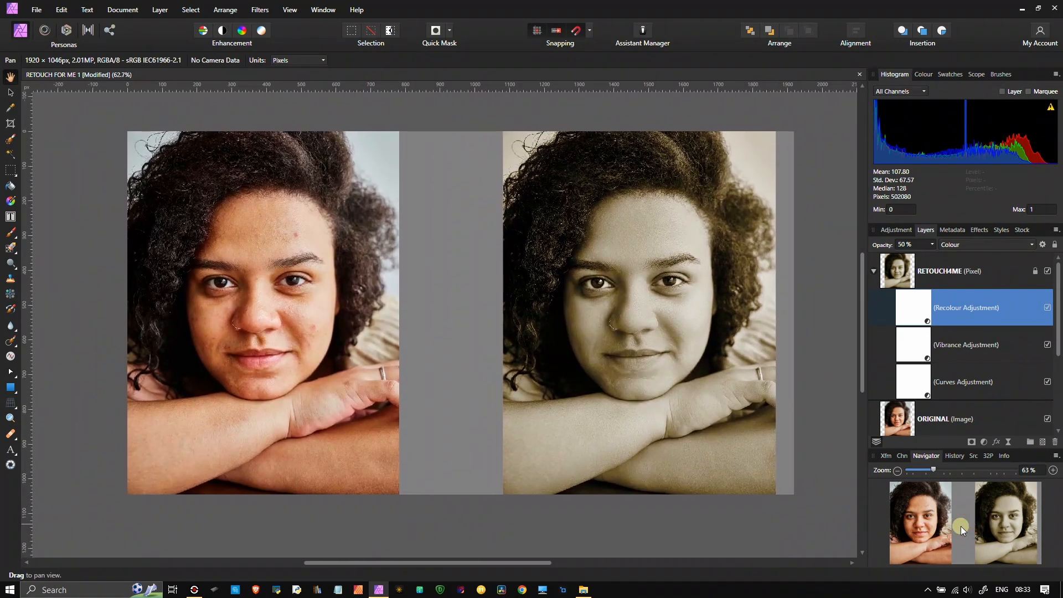
{"action": "left_click", "coordinate": [991, 276]}
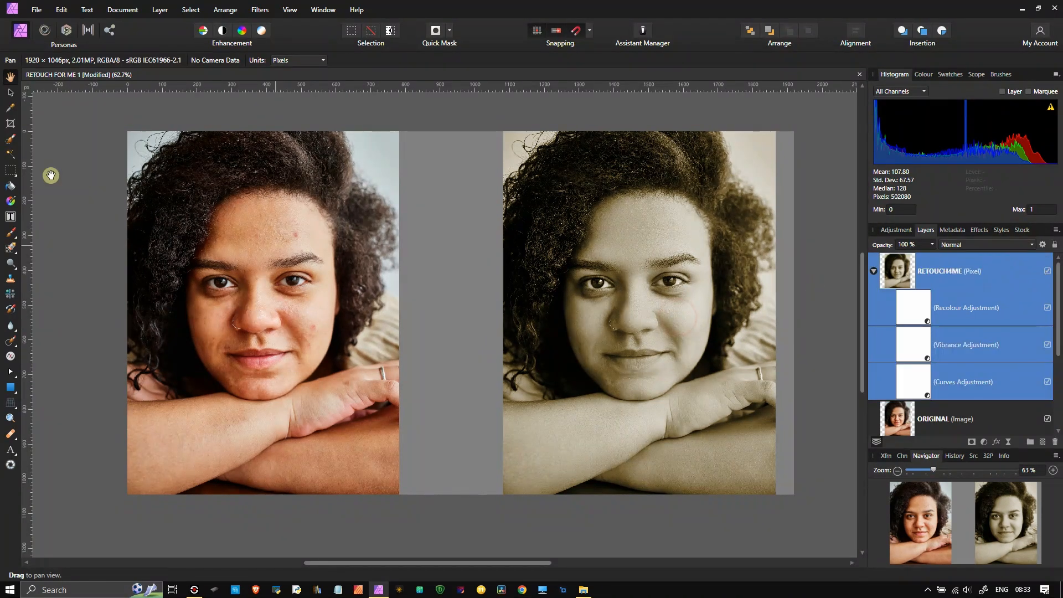
{"action": "left_click", "coordinate": [10, 92]}
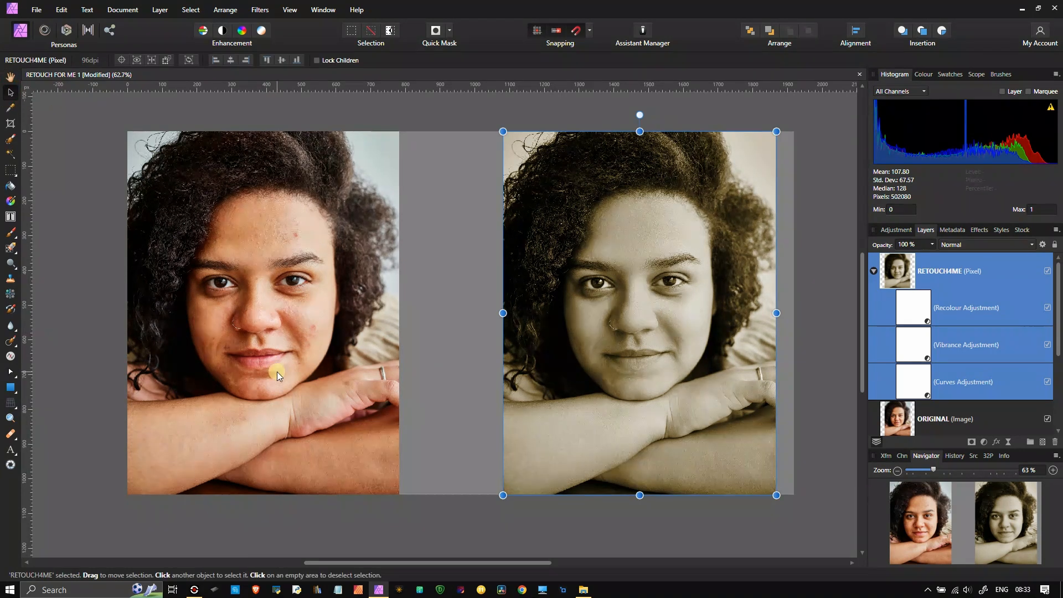
{"action": "left_click_drag", "start_coordinate": [581, 349], "coordinate": [598, 352]}
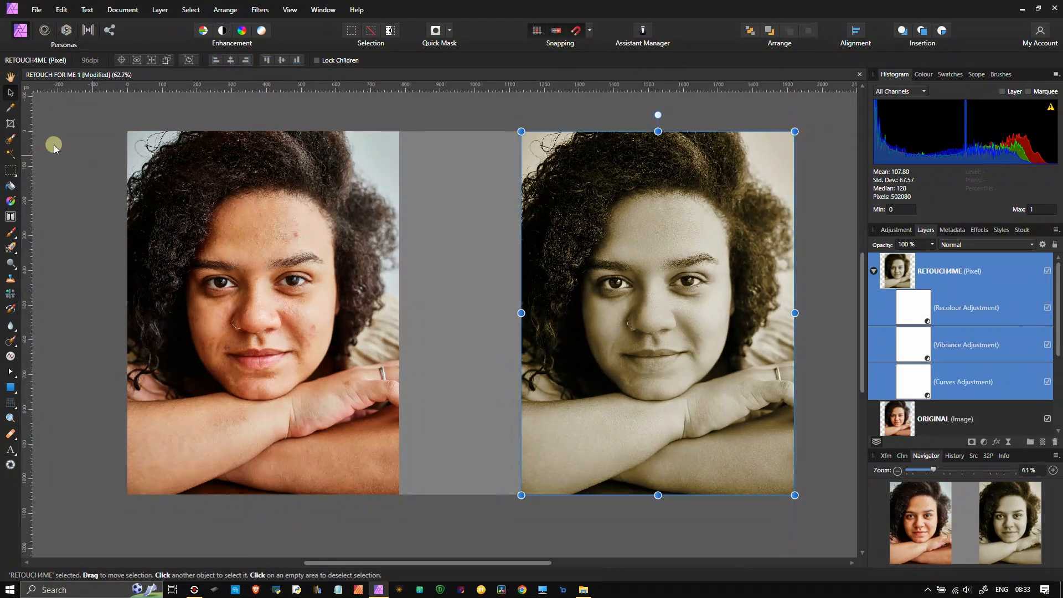
{"action": "left_click", "coordinate": [10, 77]}
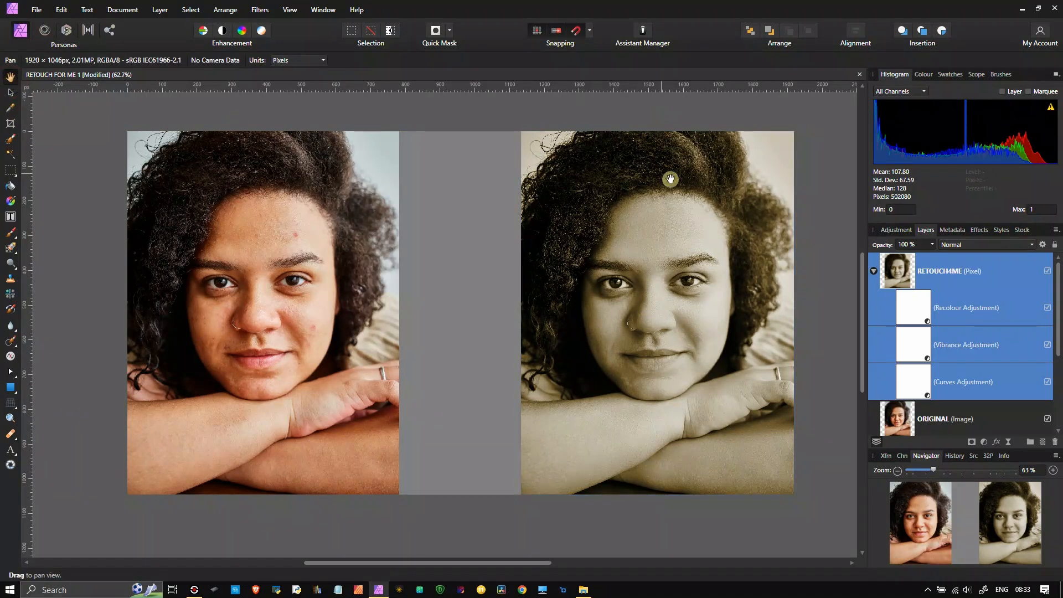
- Lock the RETOUCH4ME layer again and collapse its nested adjustments
{"action": "right_click", "coordinate": [958, 271]}
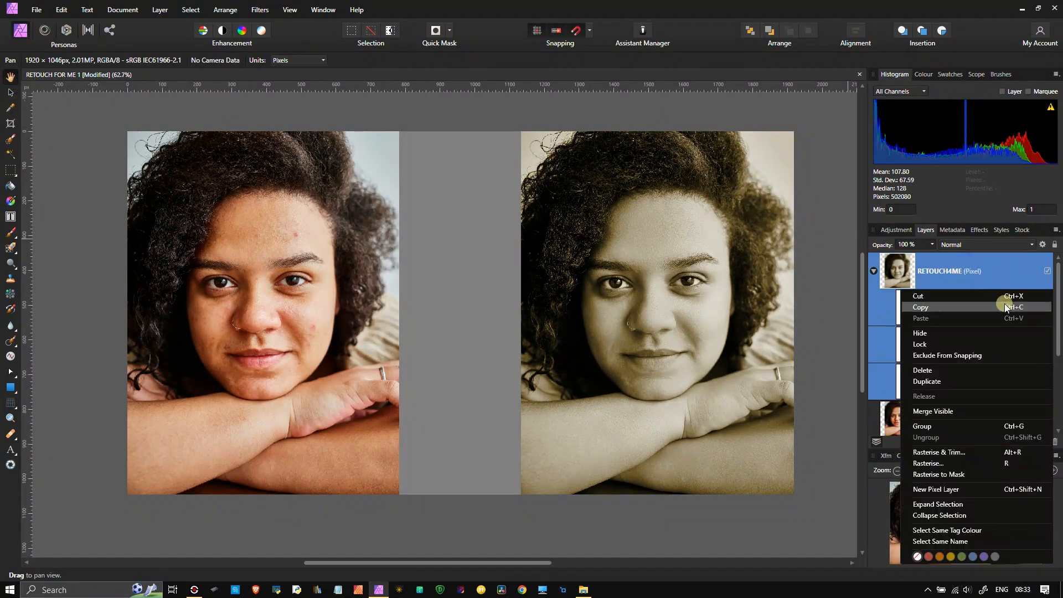
{"action": "left_click", "coordinate": [942, 345]}
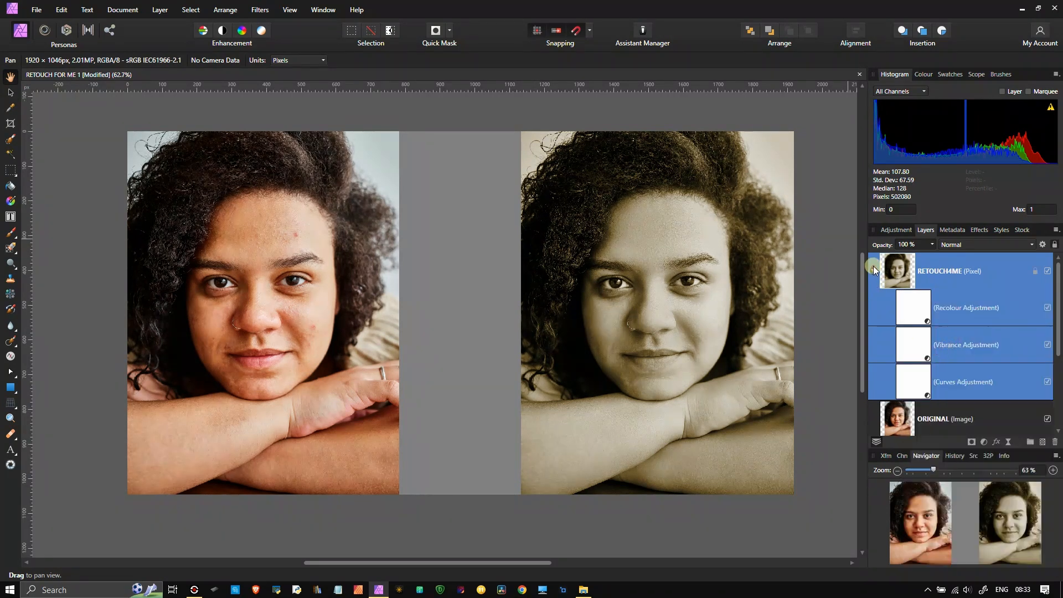
{"action": "left_click", "coordinate": [874, 270]}
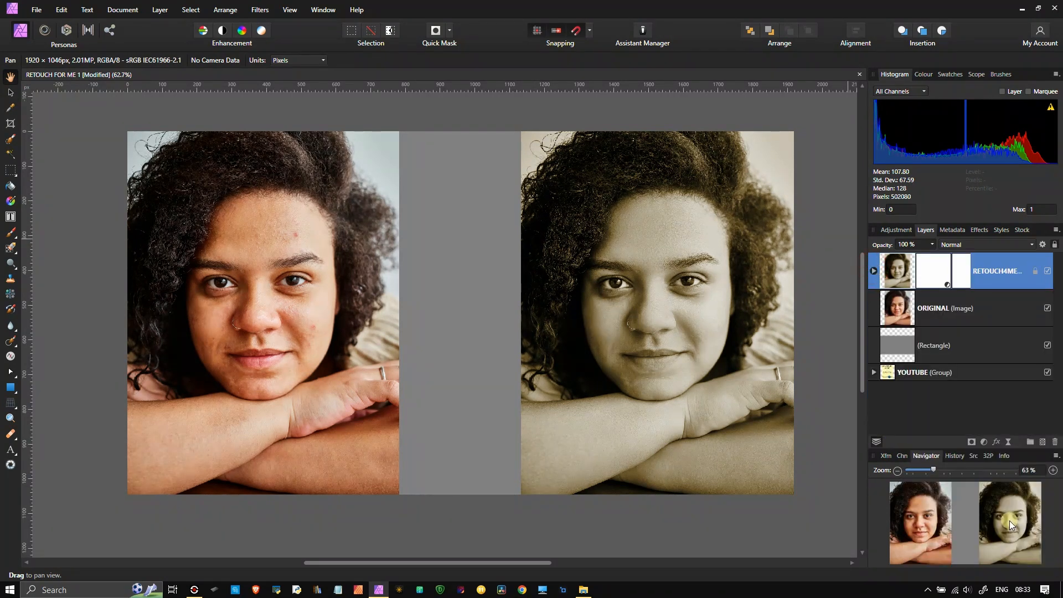
- Compare the original and the retouched portrait side by side at about 92% zoom
{"action": "scroll", "coordinate": [928, 519], "scroll_direction": "up", "scroll_amount": 3}
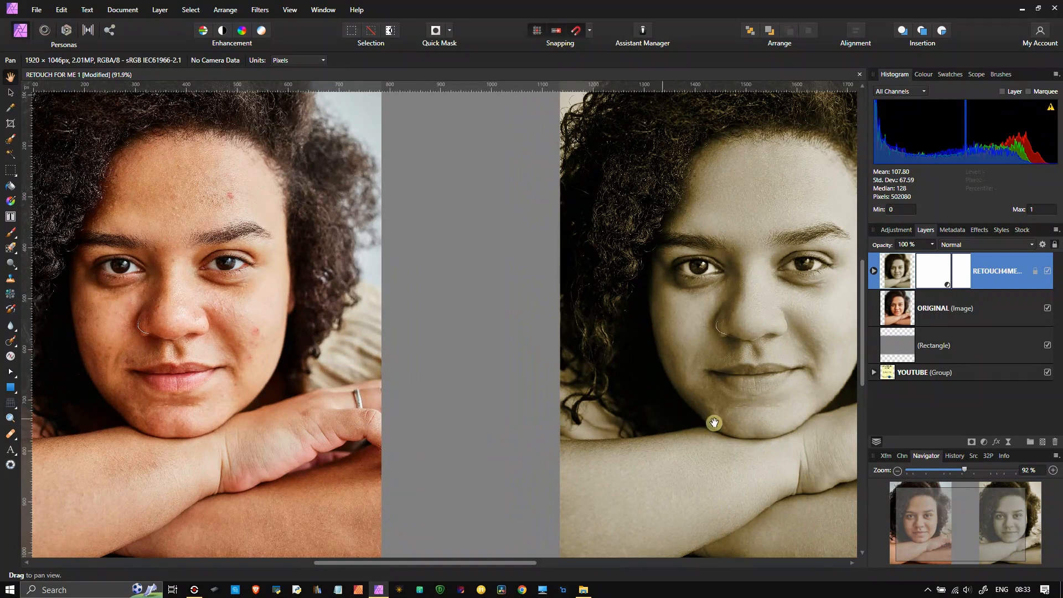
{"action": "mouse_move", "coordinate": [972, 547]}
{"action": "left_mouse_down"}
{"action": "mouse_move", "coordinate": [981, 524]}
{"action": "mouse_move", "coordinate": [966, 532]}
{"action": "left_mouse_up"}
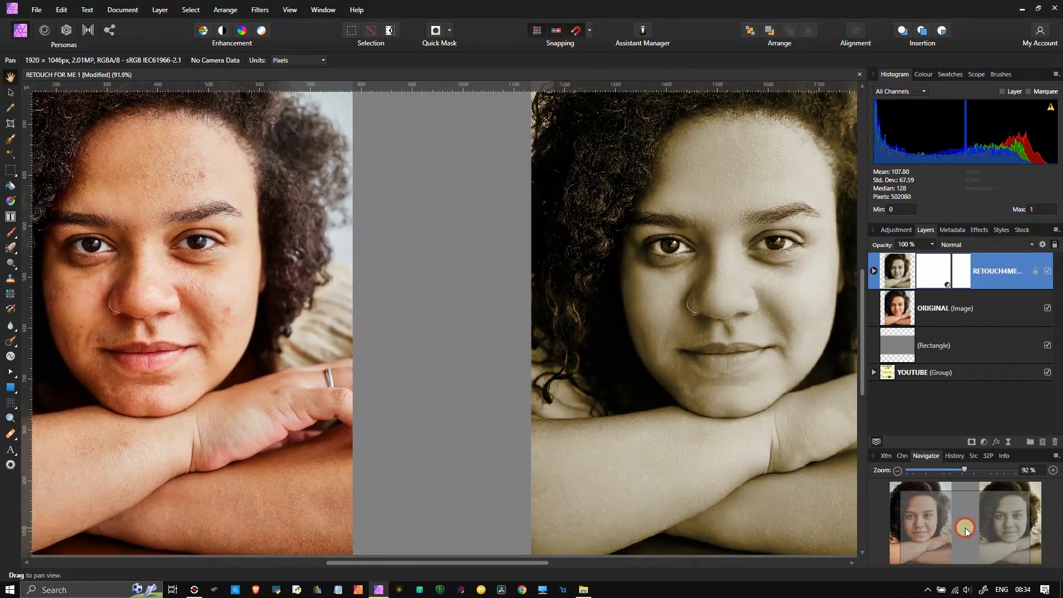
{"action": "left_click_drag", "start_coordinate": [966, 532], "coordinate": [970, 523]}
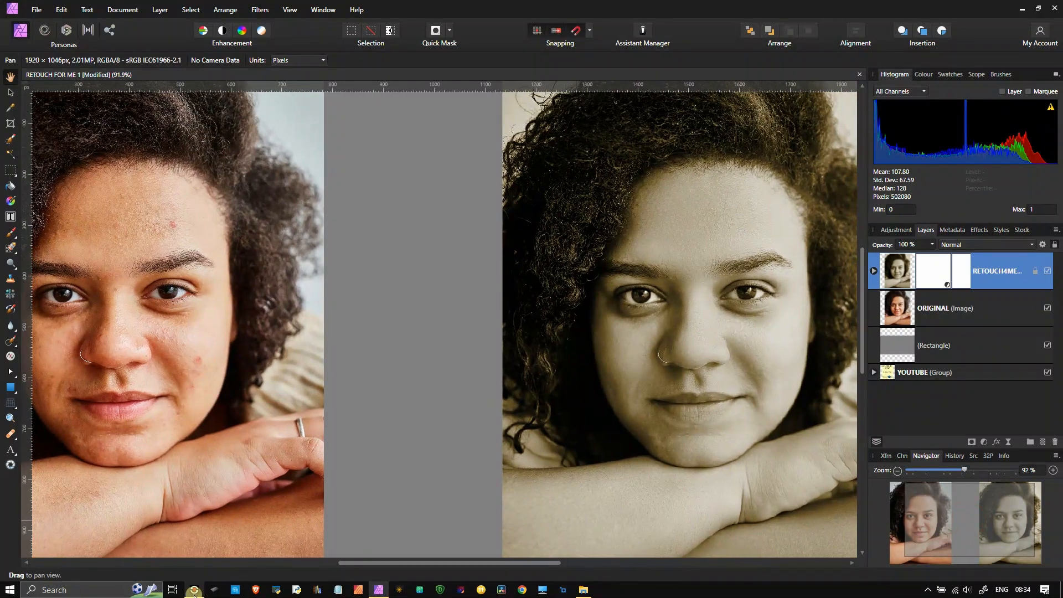
{"action": "left_click", "coordinate": [216, 590]}
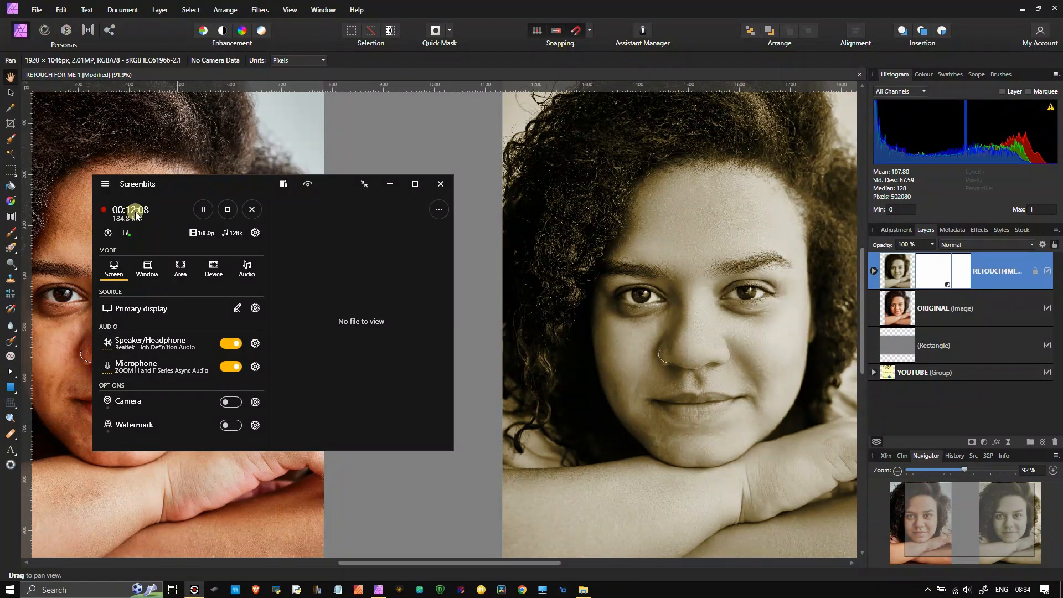
{"action": "left_click", "coordinate": [368, 126]}
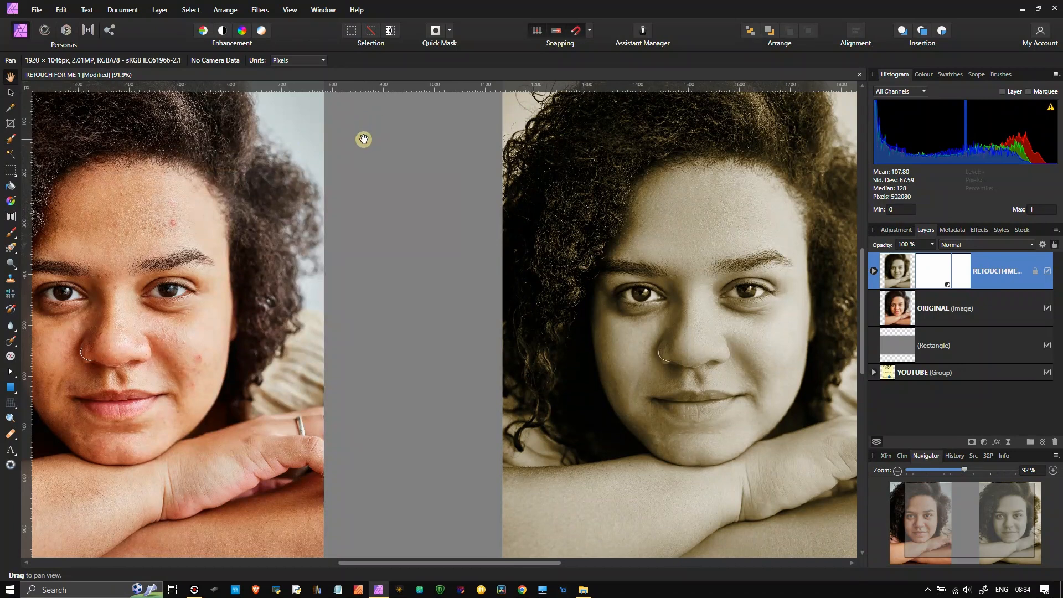